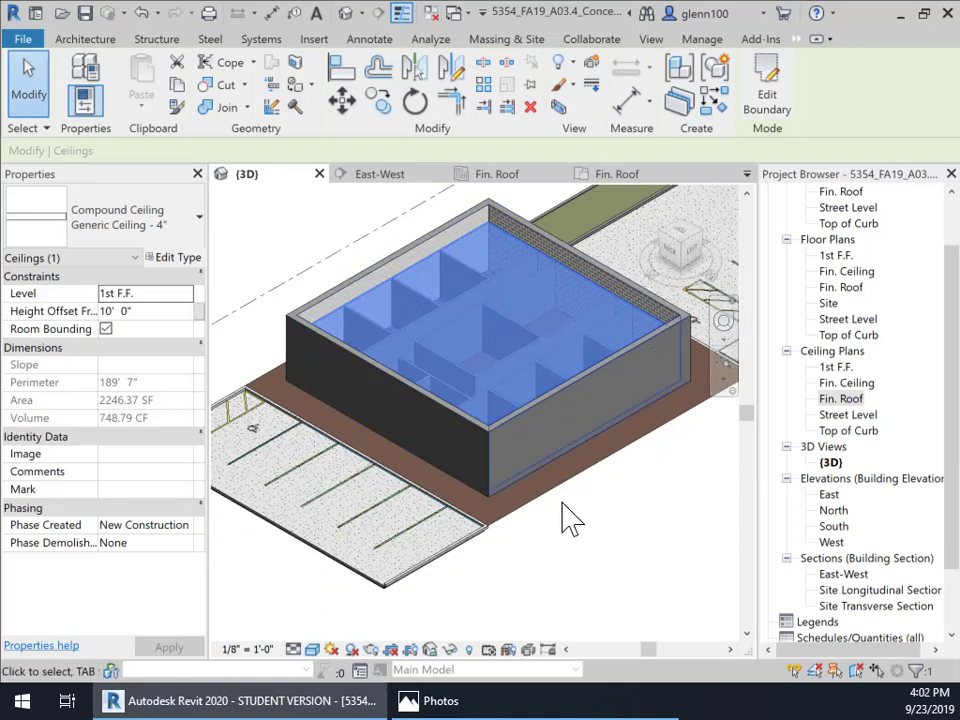
Switch to Photos and enlarge the CMU-_BarJoist_InsulRoofDeck.png image to examine the roof deck and wall layers.
mouse_move(449, 708)
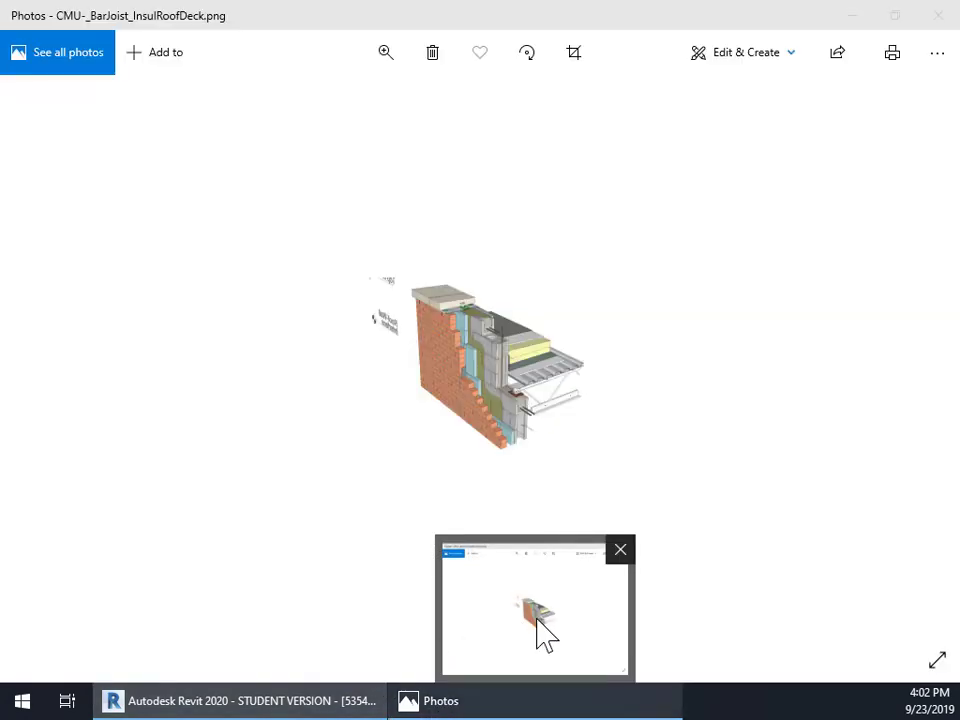
click(540, 627)
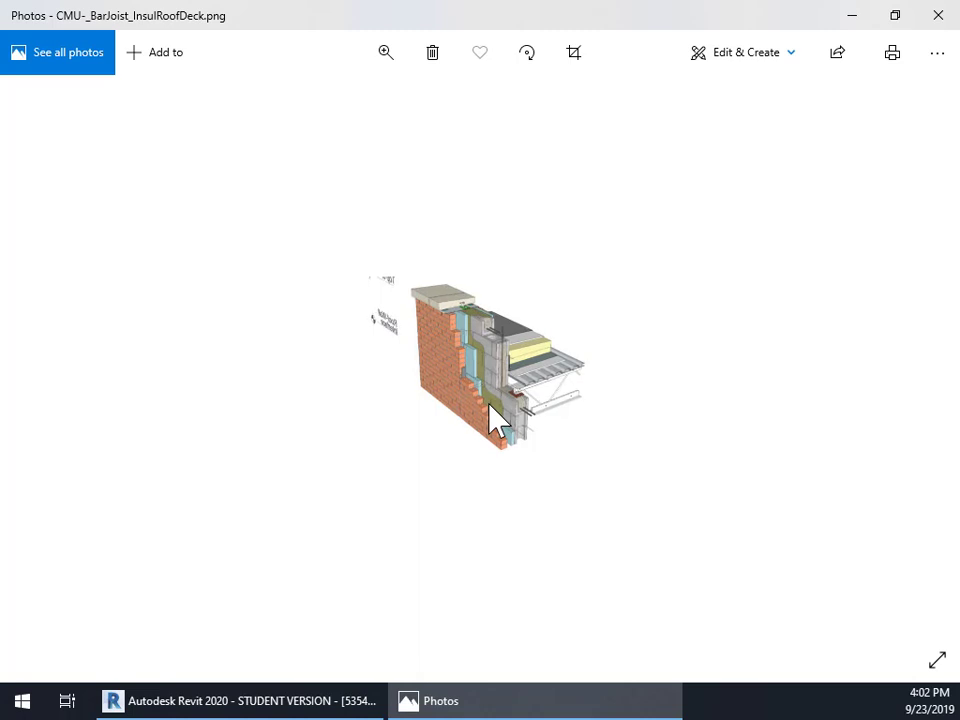
click(384, 55)
drag(306, 100, 429, 101)
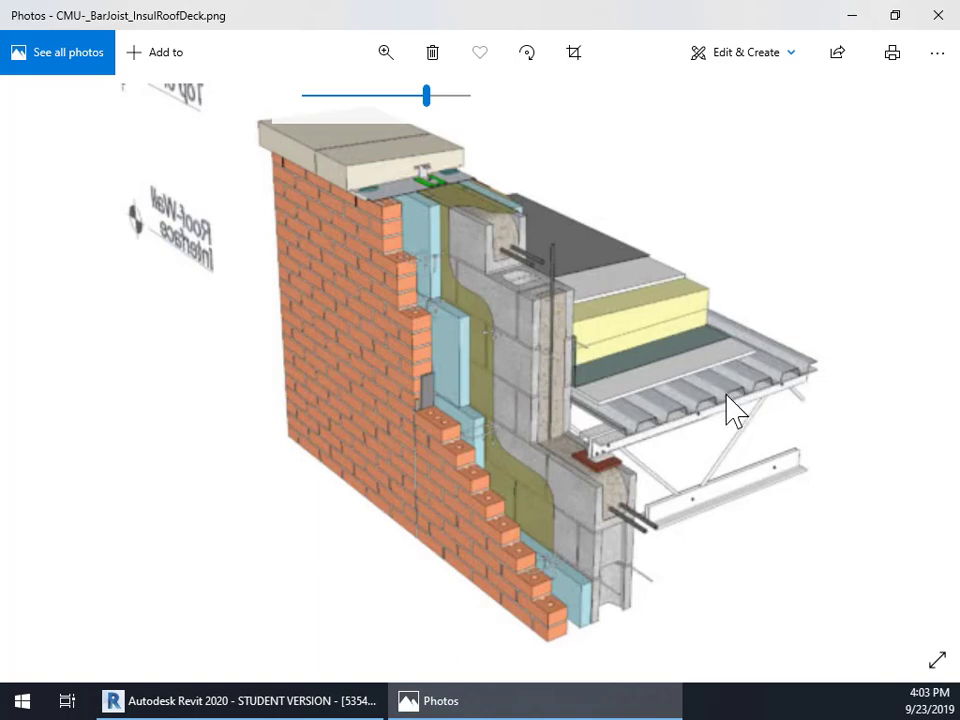
click(851, 40)
Clear the ceiling selection and start a roof by footprint placed on the Fin. Roof level.
key(Escape)
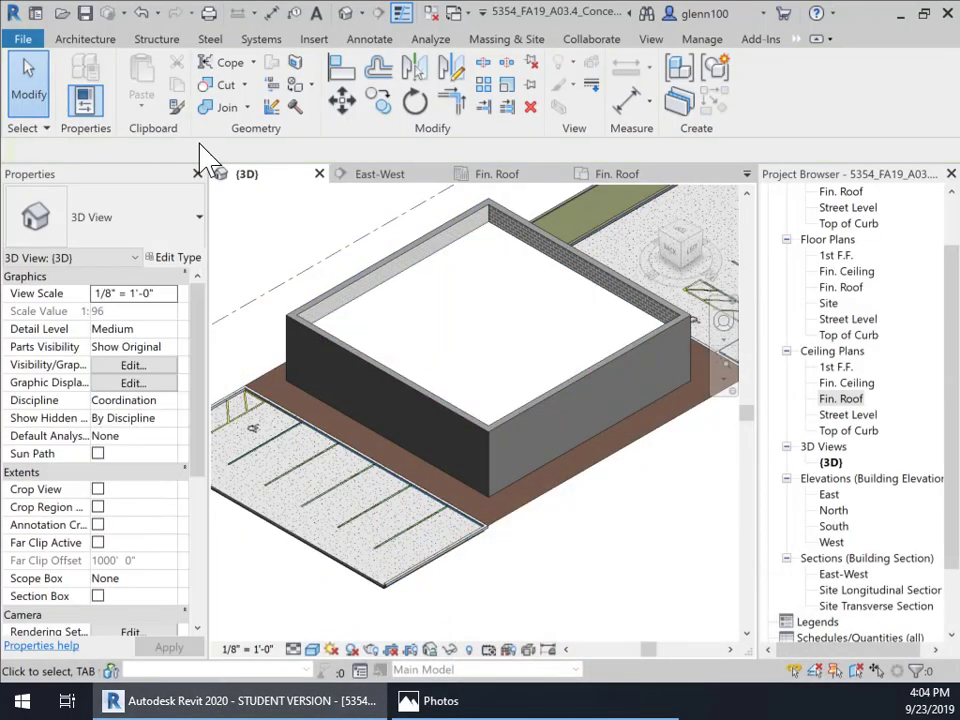
click(76, 39)
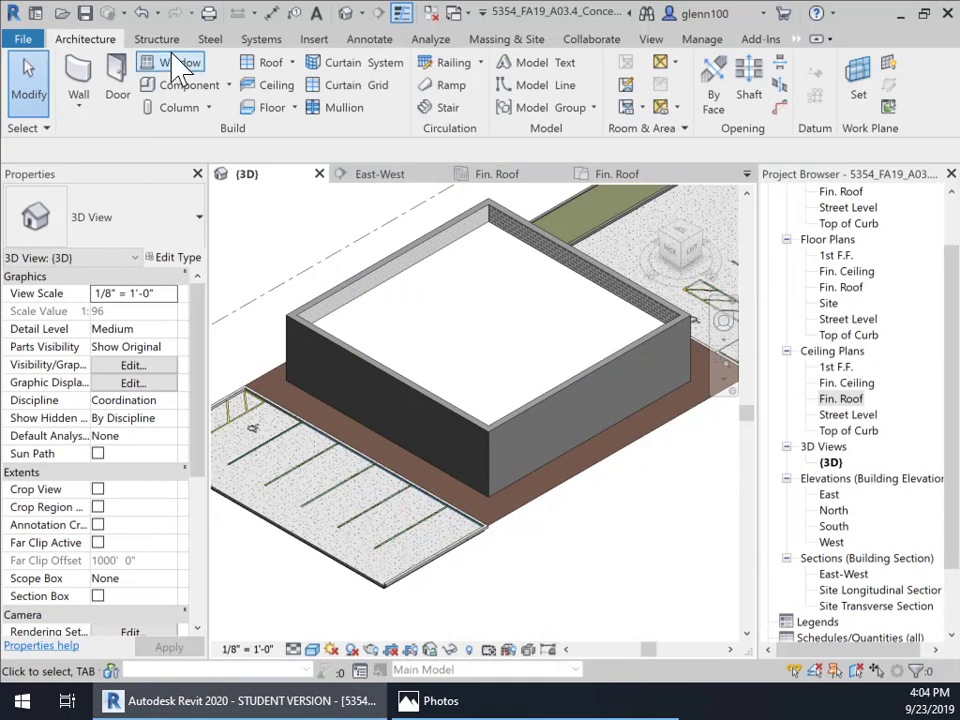
click(268, 64)
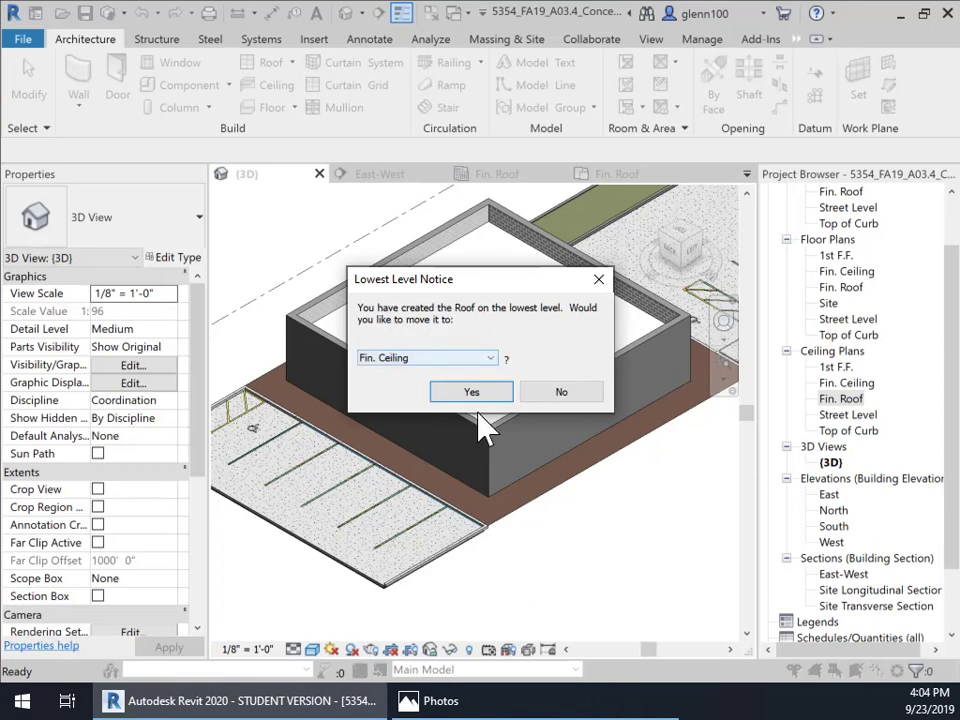
click(492, 358)
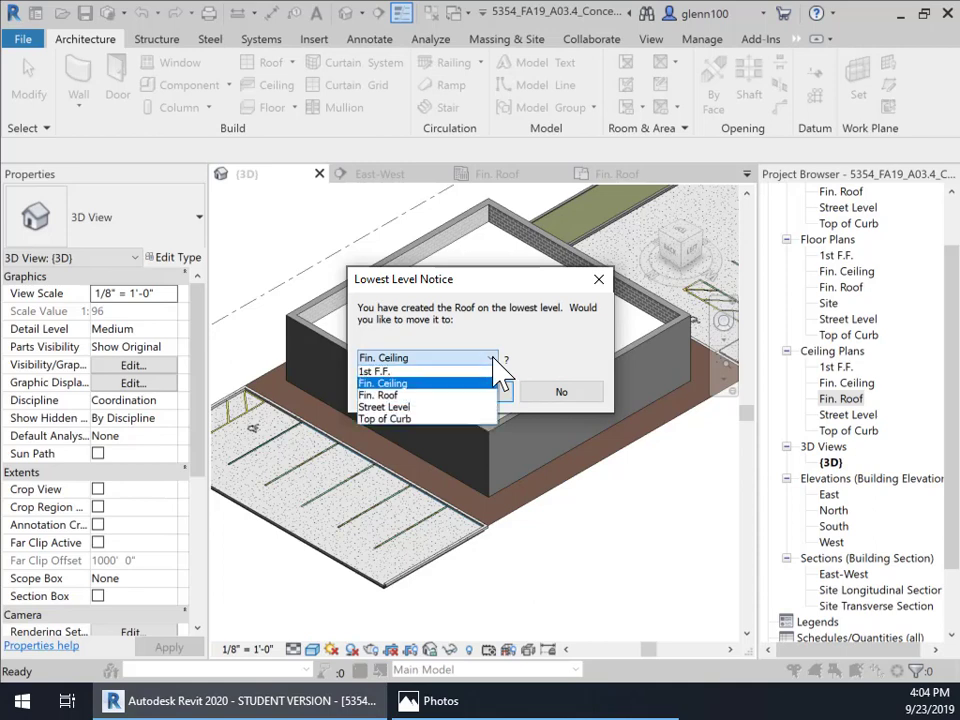
click(389, 396)
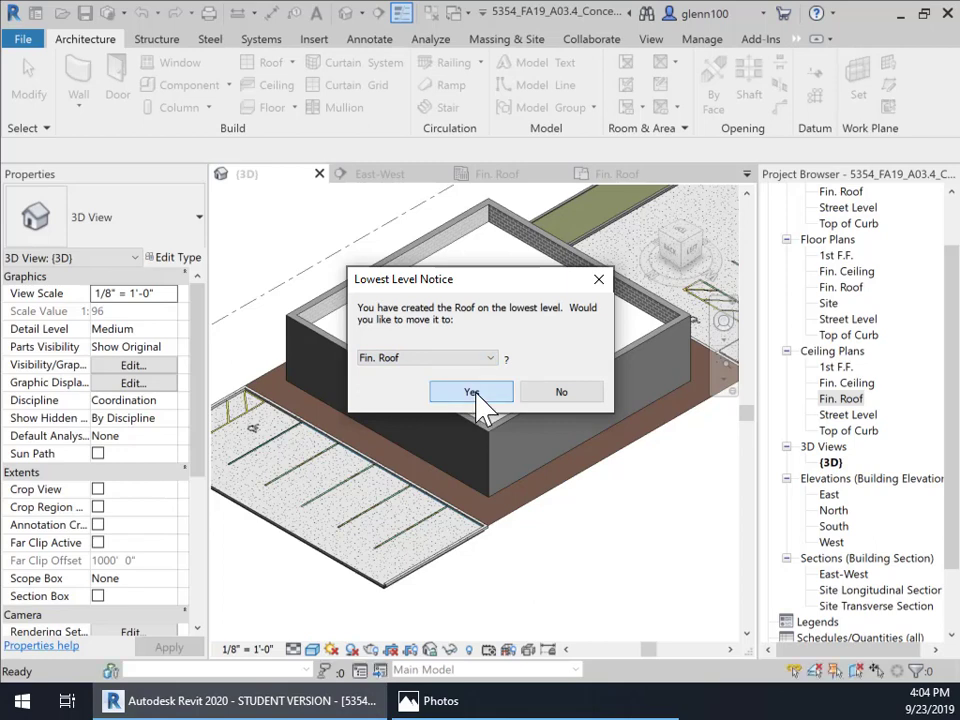
click(483, 396)
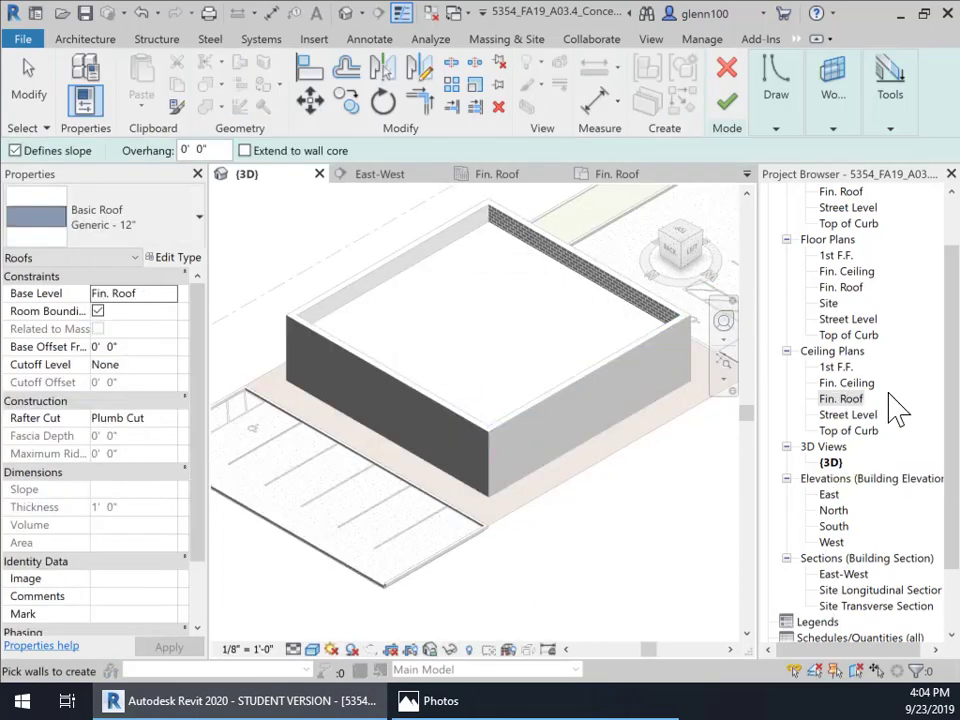
Open the Fin. Roof floor plan for the roof footprint sketch, showing the whole building outline.
click(851, 400)
double_click(841, 288)
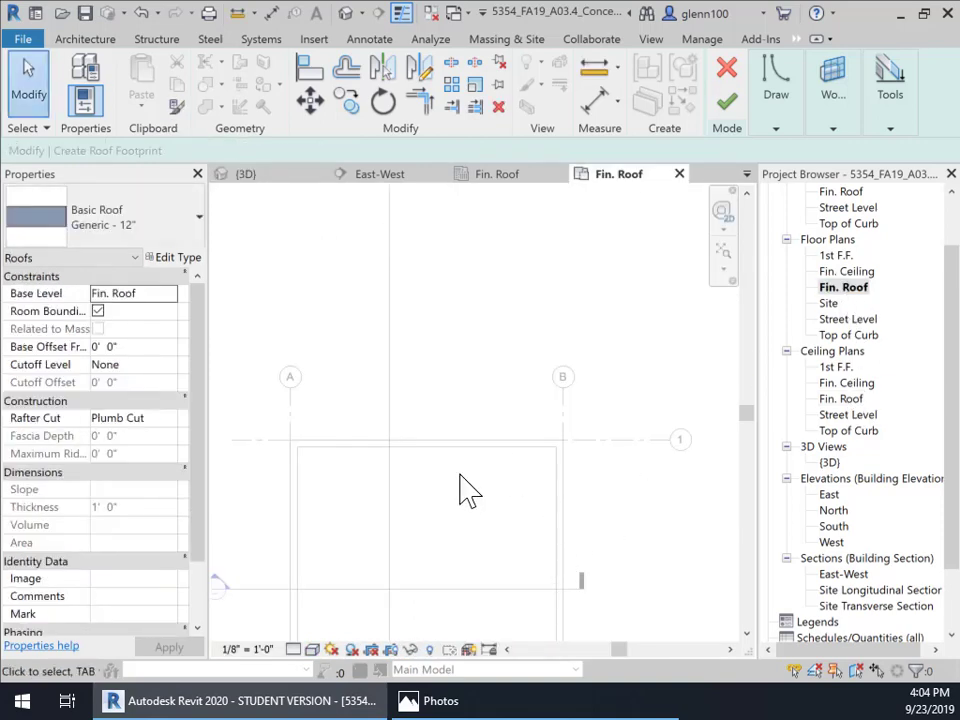
middle_drag(469, 525, 519, 324)
scroll(519, 324, down, 1)
scroll(467, 356, up, 1)
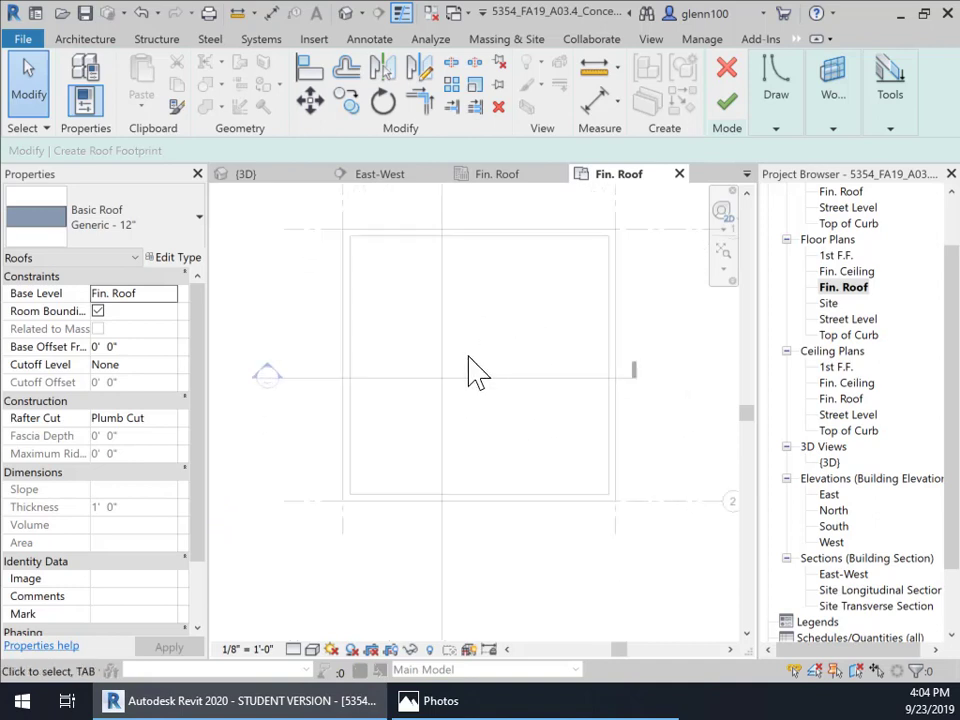
middle_drag(408, 315, 396, 396)
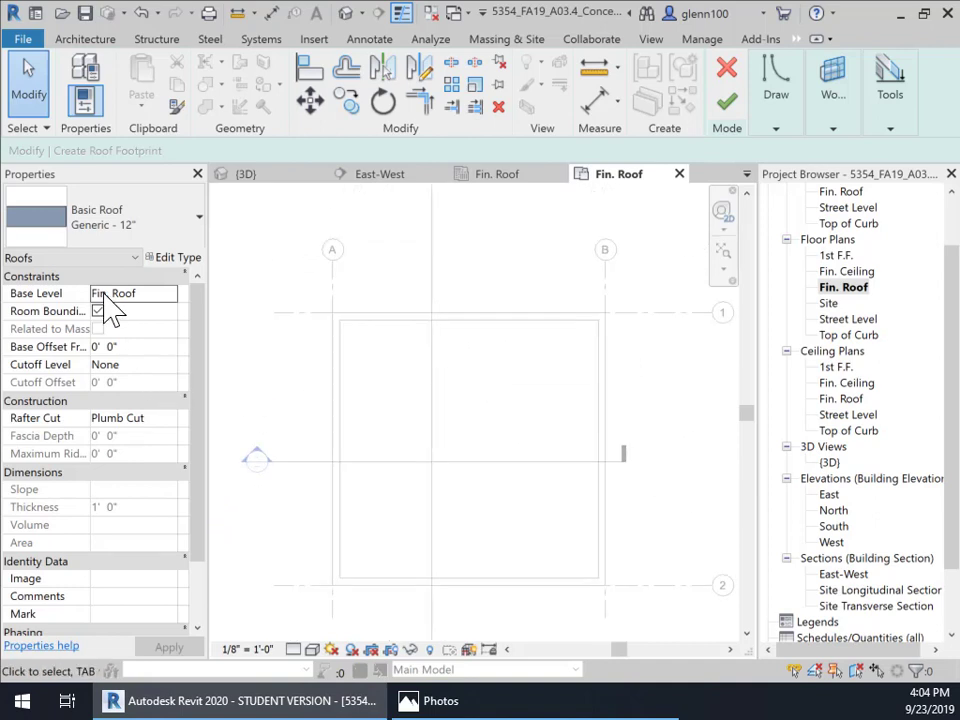
Choose the Generic - 9" basic roof type and duplicate it under the name Generic - 8".
click(157, 227)
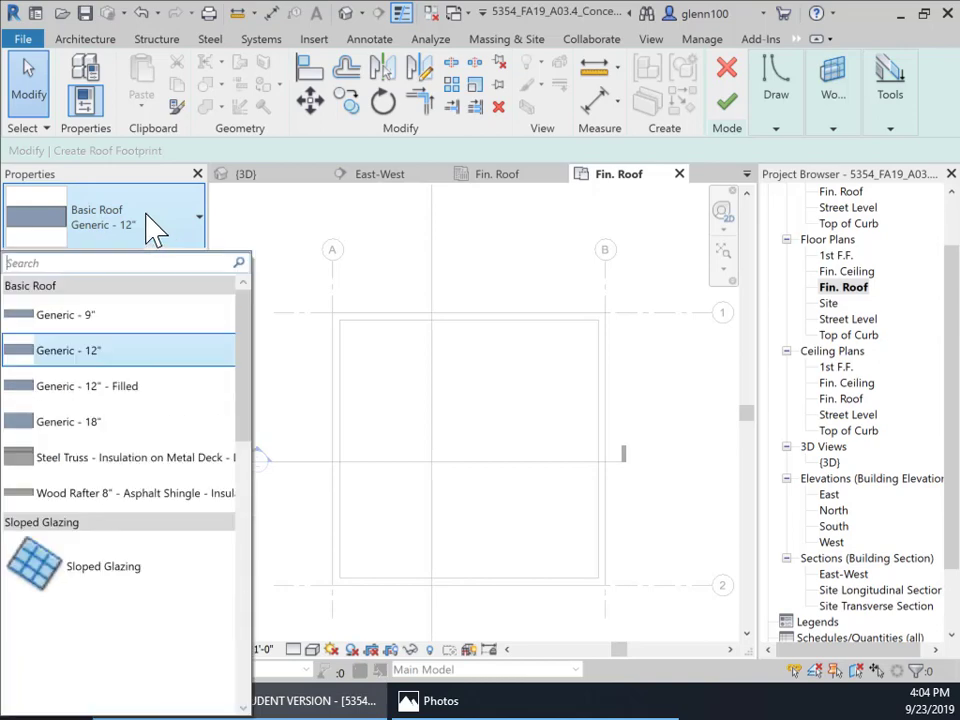
click(122, 318)
click(188, 257)
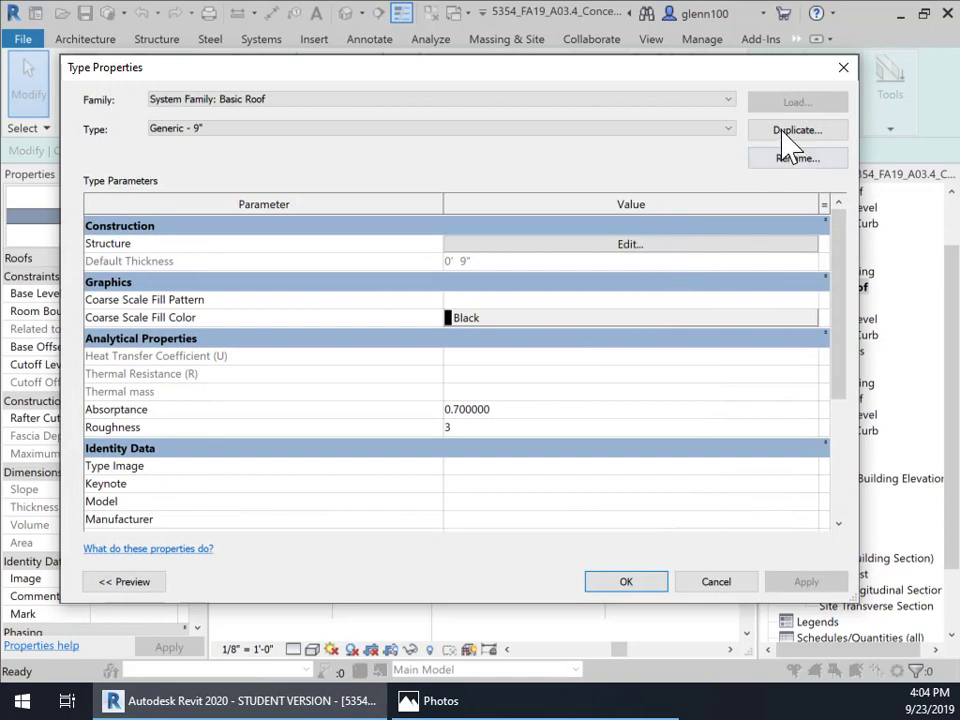
click(797, 131)
click(440, 318)
text(2)
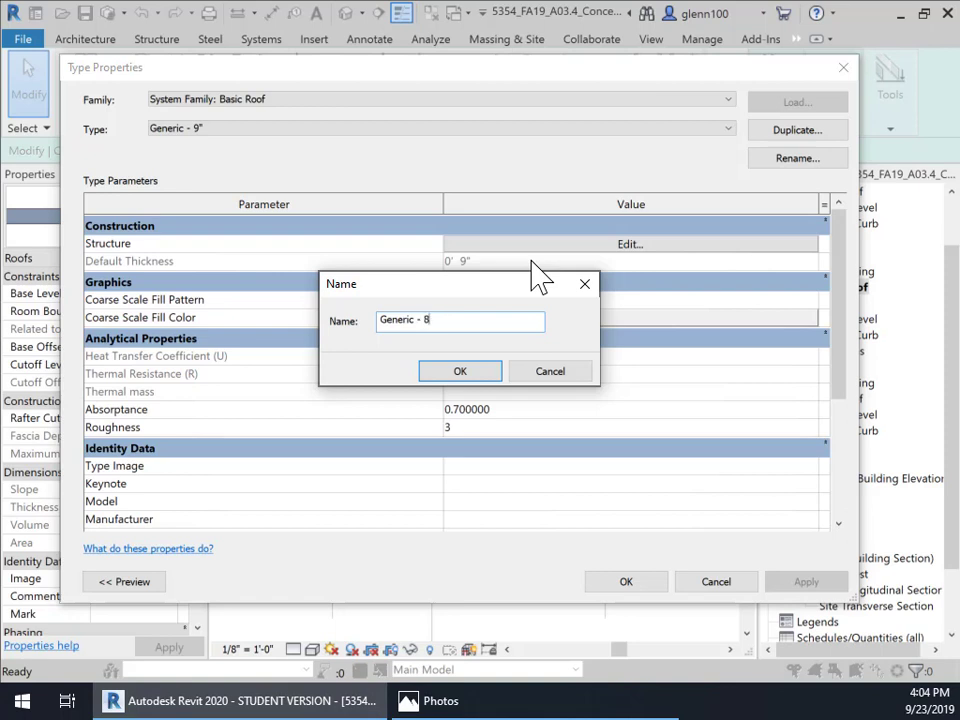
key(Return)
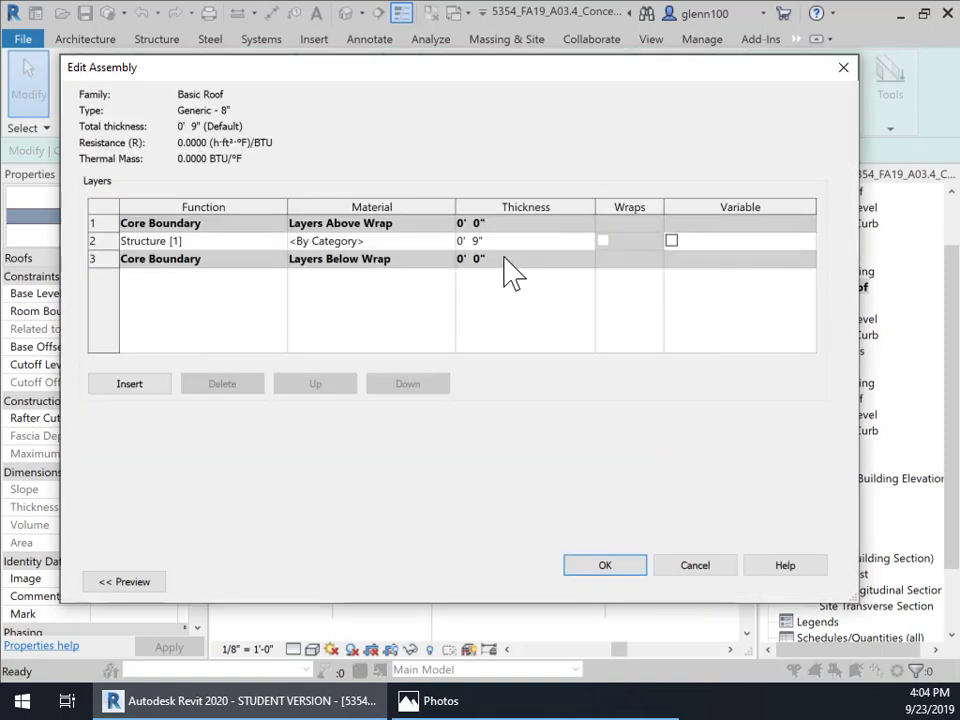
Set the Structure layer thickness of the Generic - 8" roof type to 8" and accept the type properties.
click(475, 239)
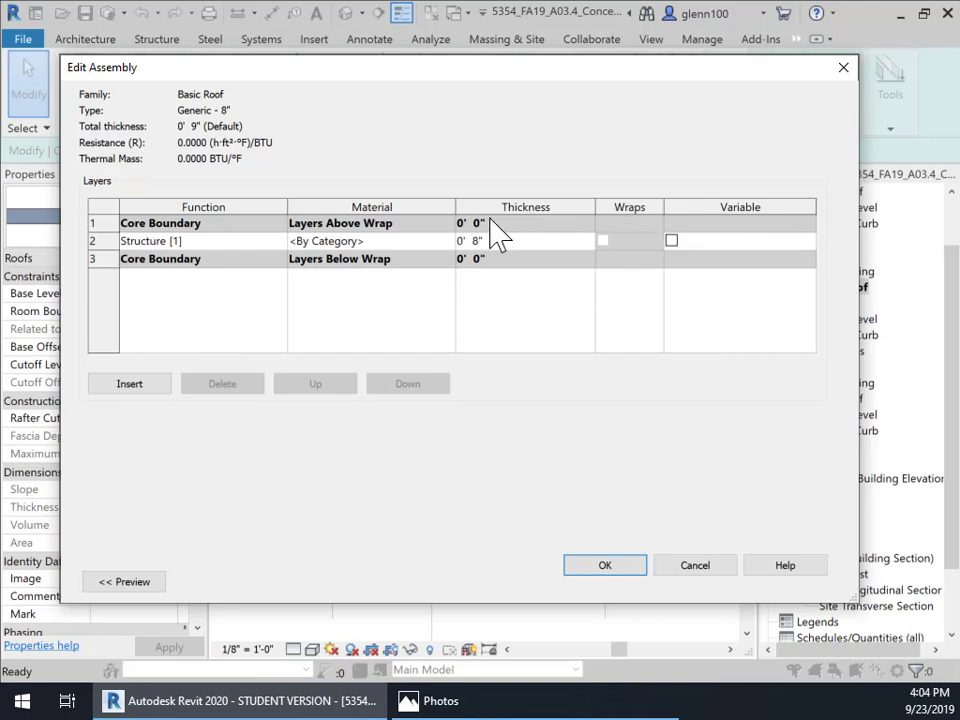
click(609, 570)
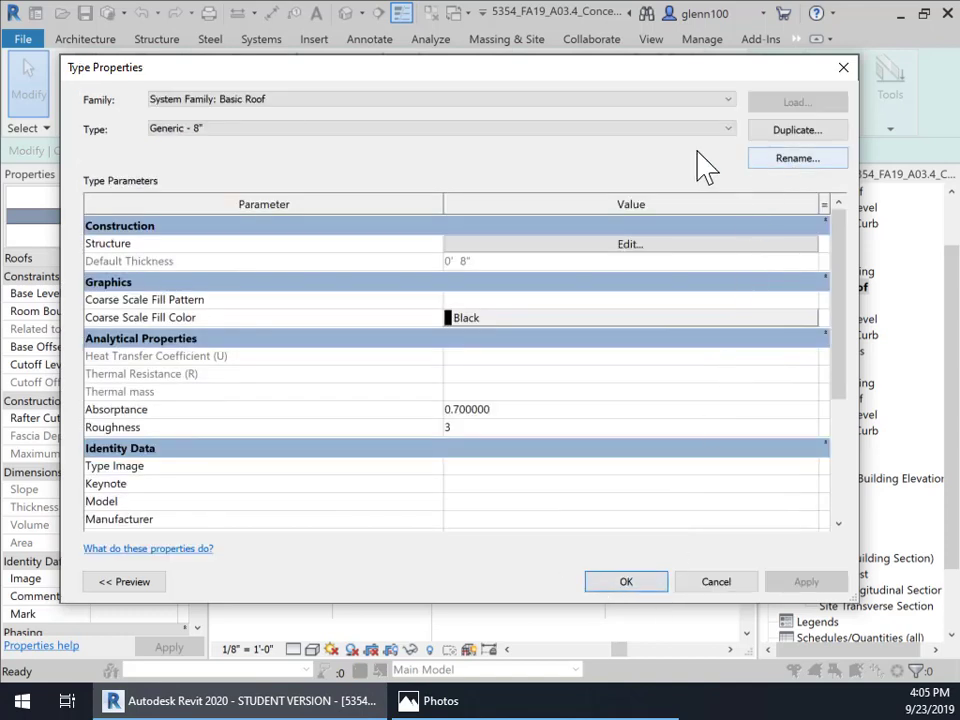
click(620, 588)
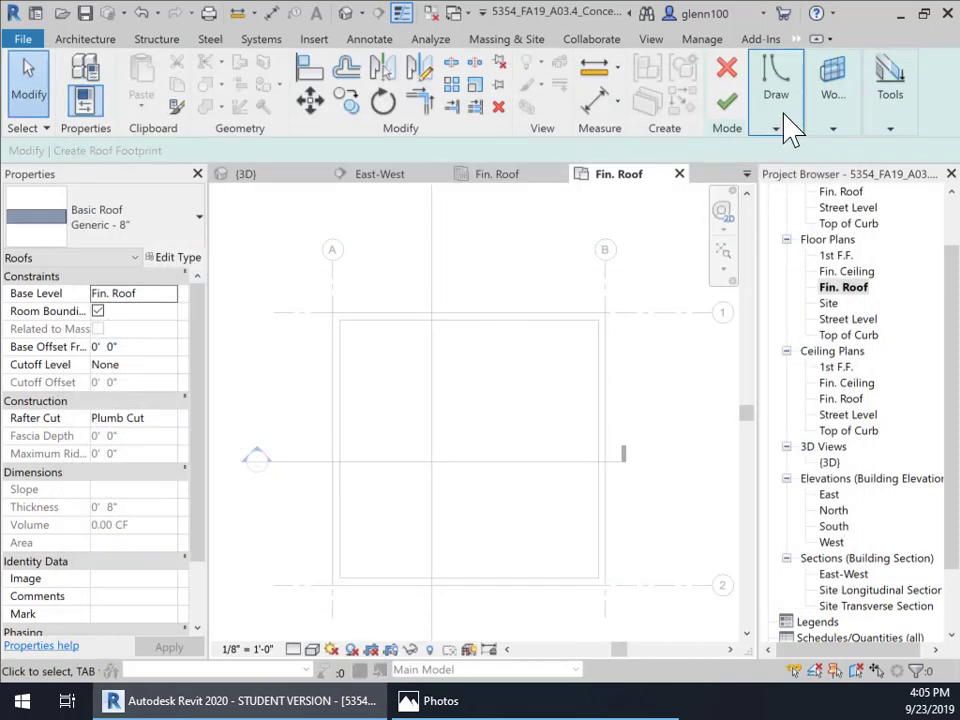
Sketch a rectangular roof boundary, 47' 4 3/4" square, between opposite inside corners of the exterior walls.
click(776, 128)
click(714, 150)
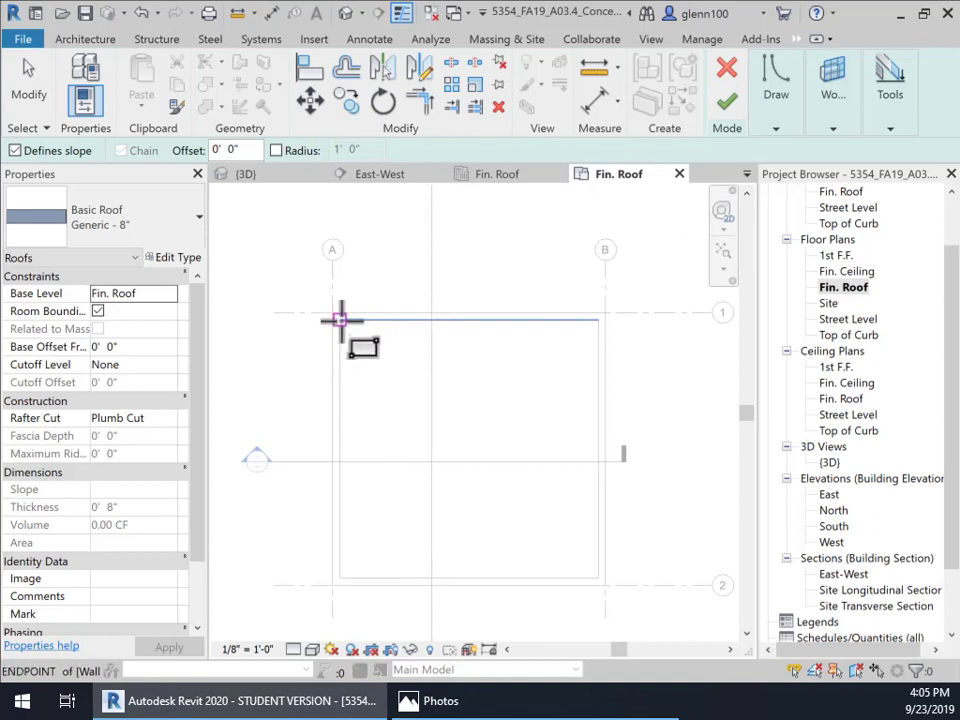
click(340, 320)
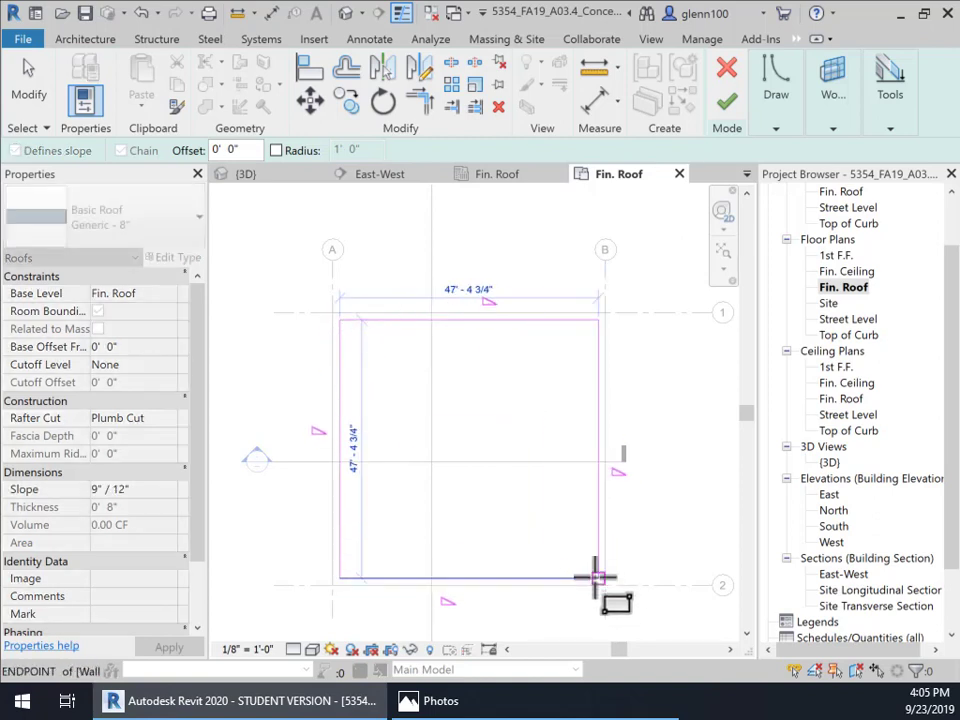
click(600, 576)
Examine the enlarged roof and parapet layers in the Photos reference image, and return to the Revit roof sketch.
click(557, 708)
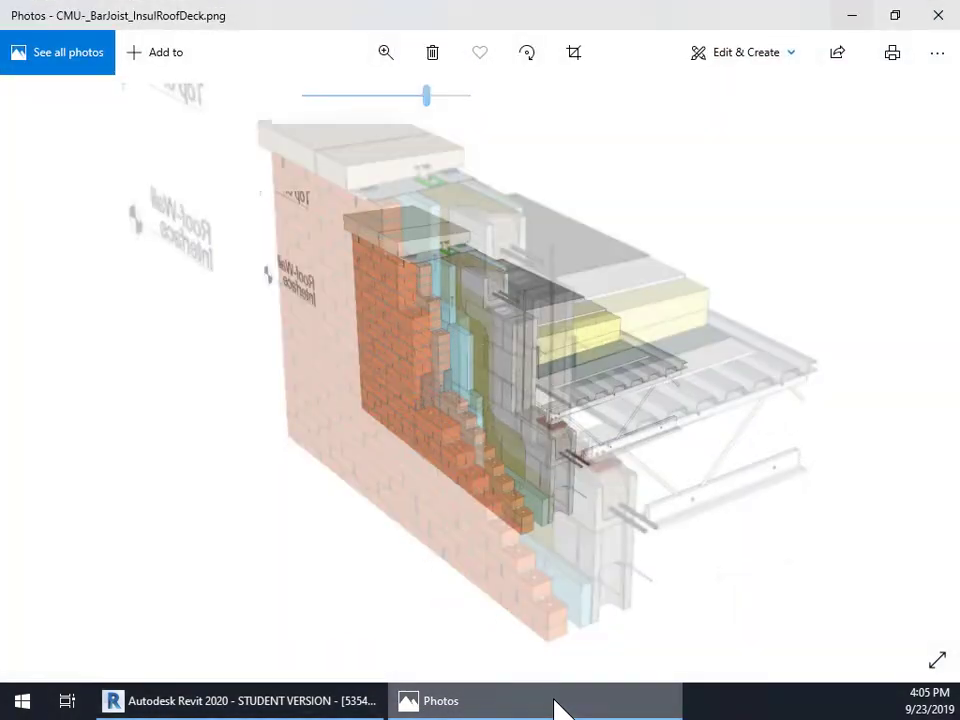
scroll(545, 430, down, 5)
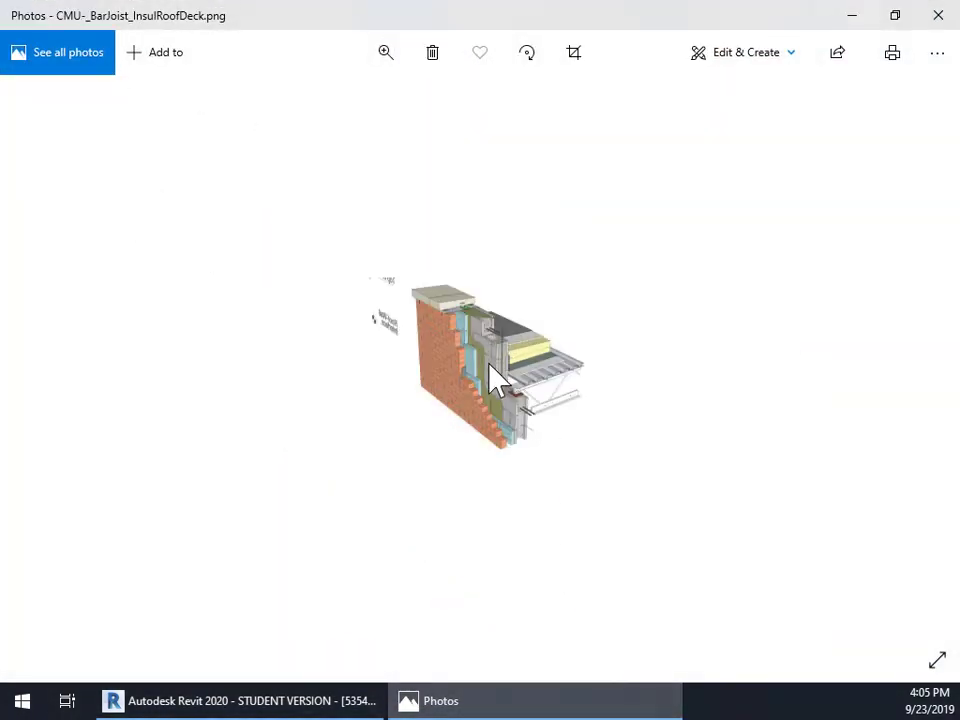
click(384, 55)
drag(308, 100, 412, 106)
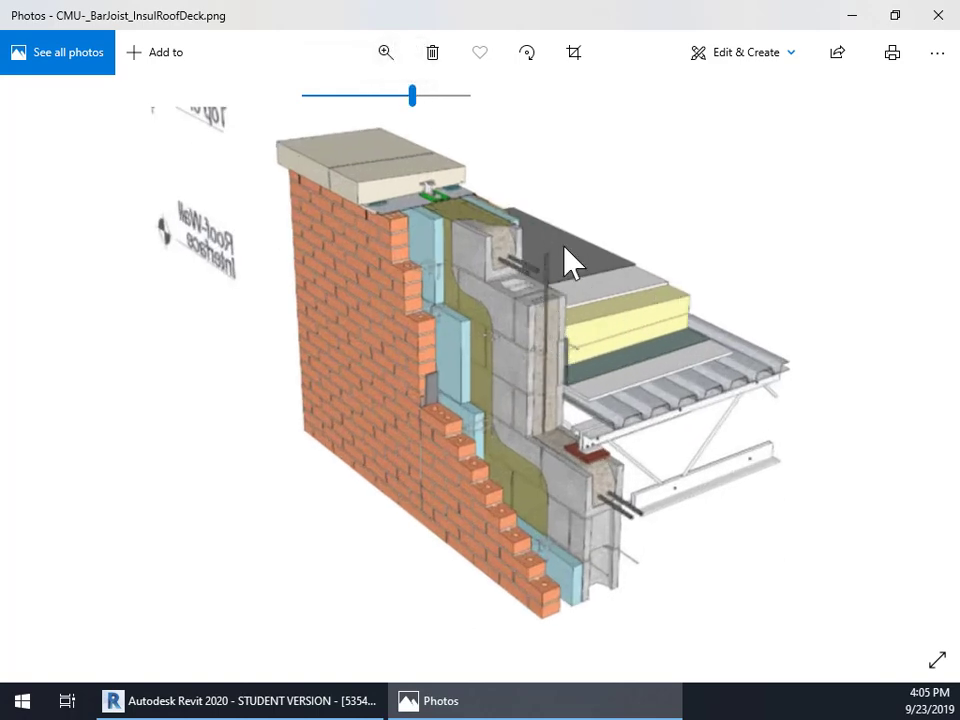
click(853, 15)
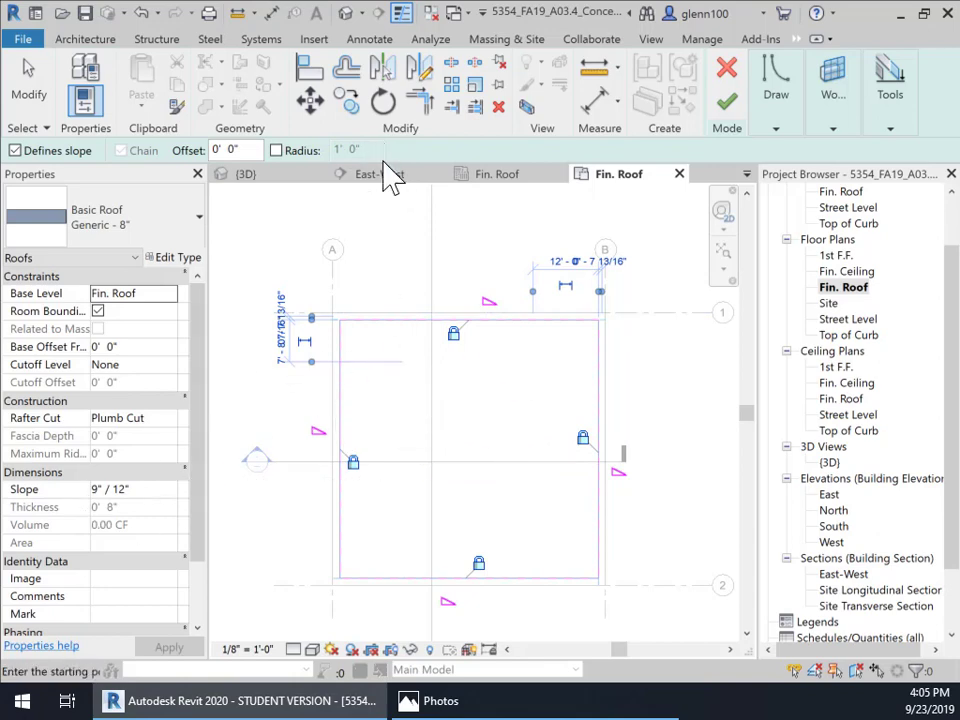
Turn off Defines Slope for the roof boundary lines along grid A, grid 2 and grid B.
click(30, 95)
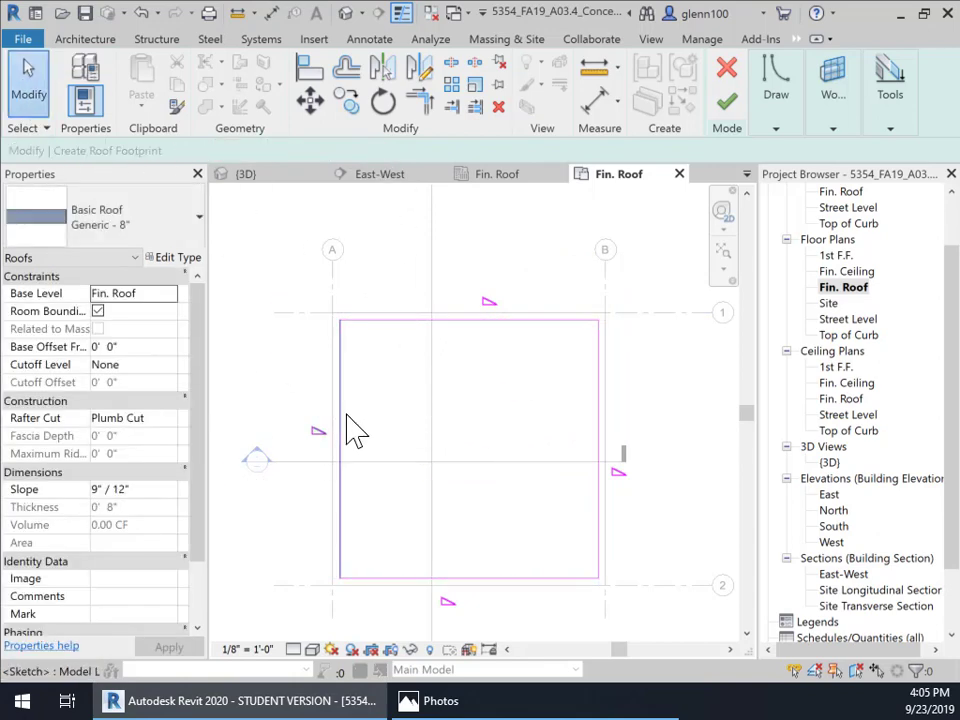
click(345, 433)
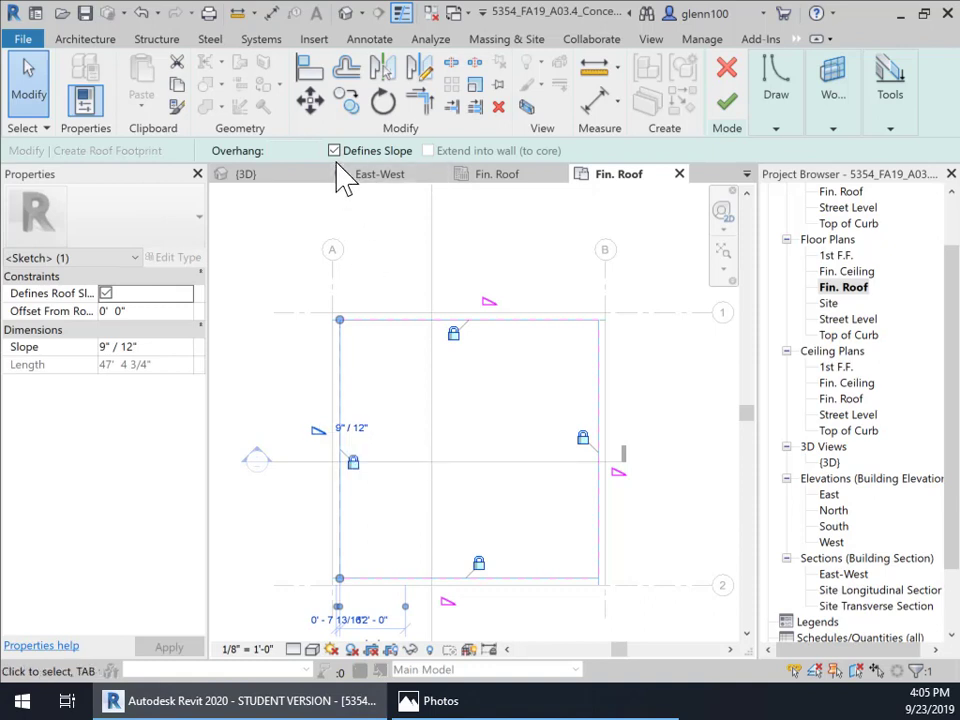
click(334, 151)
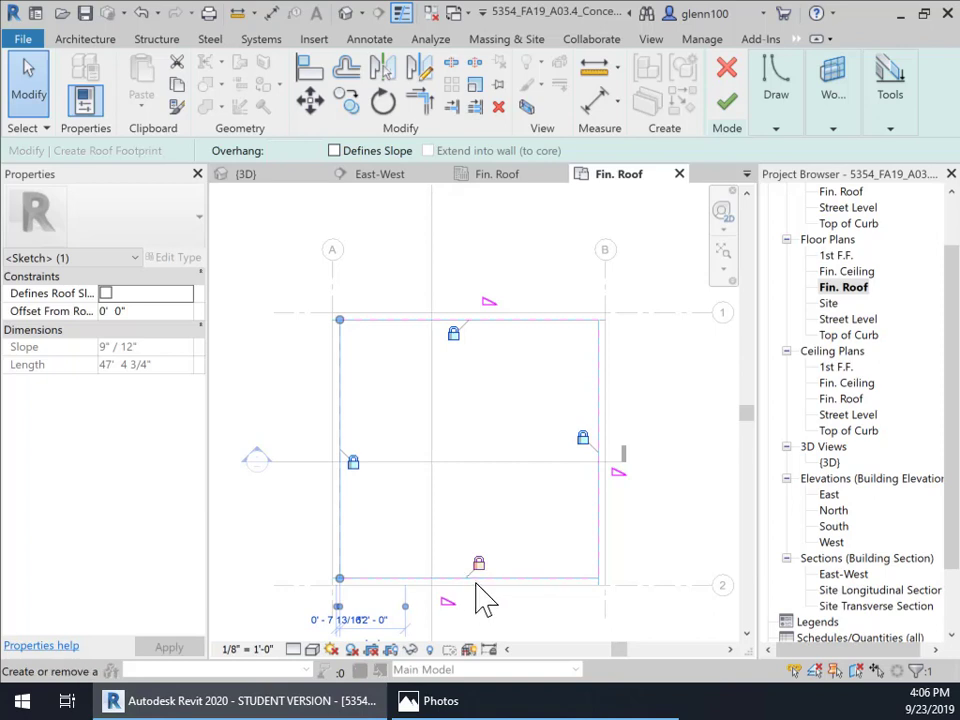
click(514, 577)
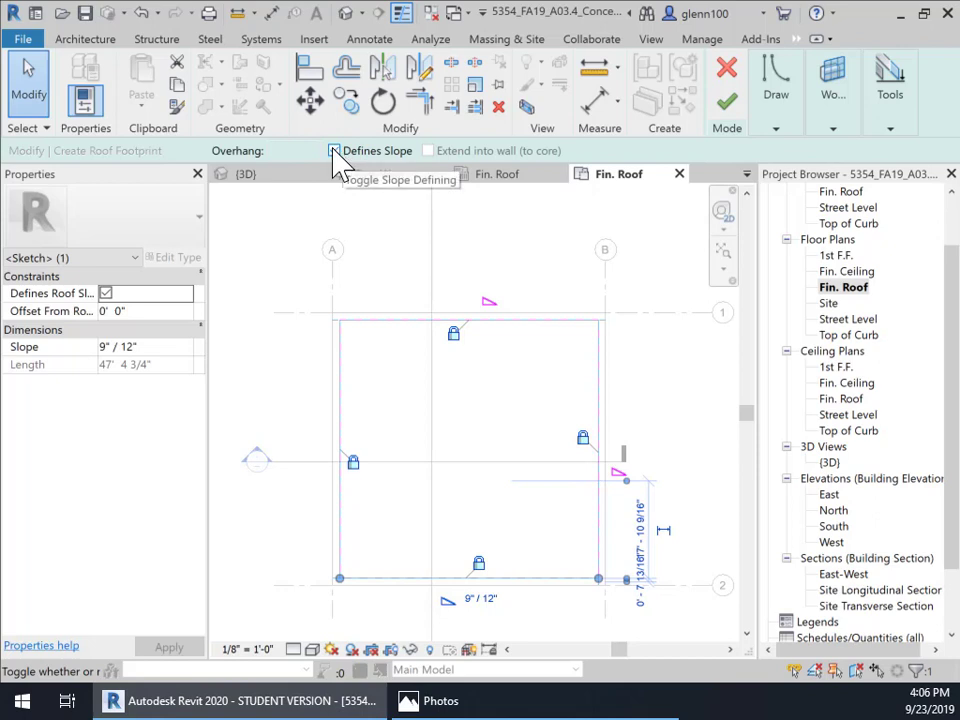
click(334, 151)
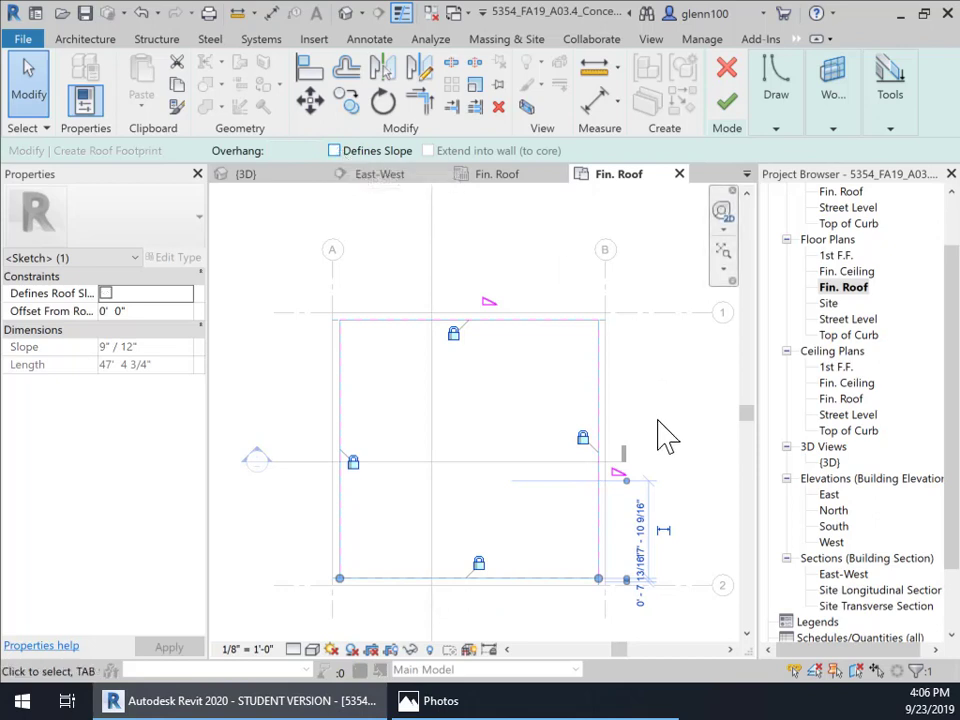
click(597, 478)
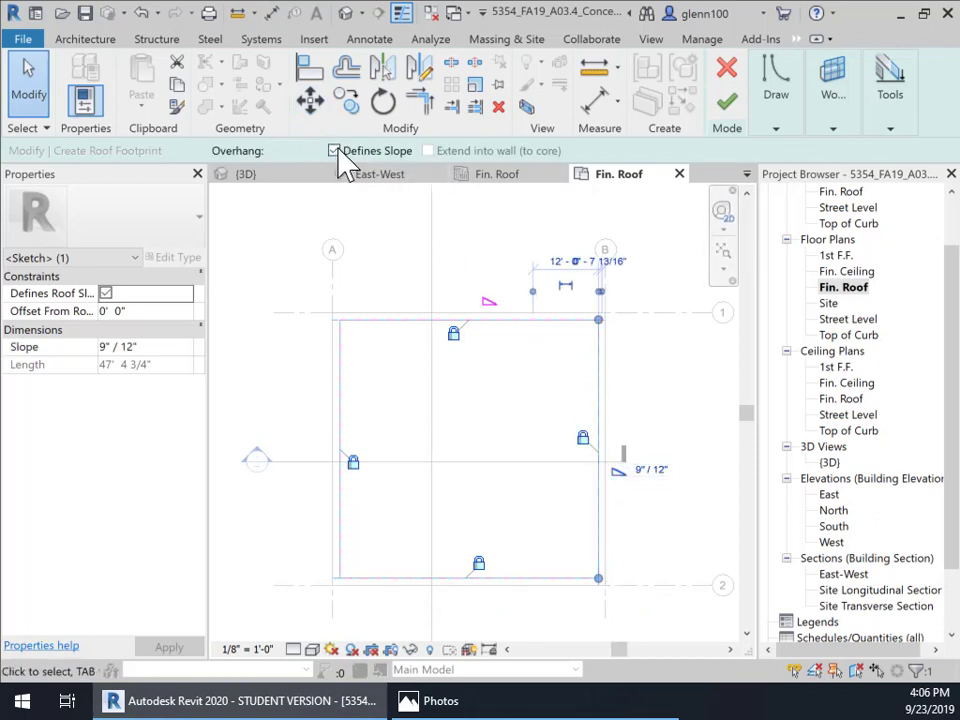
click(334, 151)
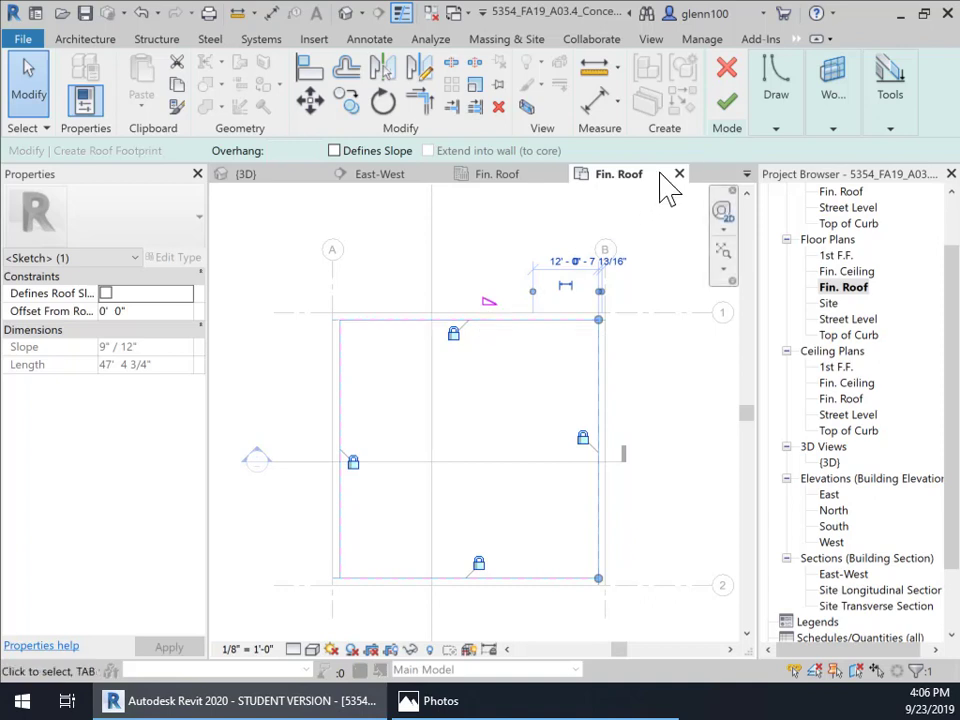
Try finishing the roof footprint with the grid 1 edge still defining a slope, and undo it.
click(729, 104)
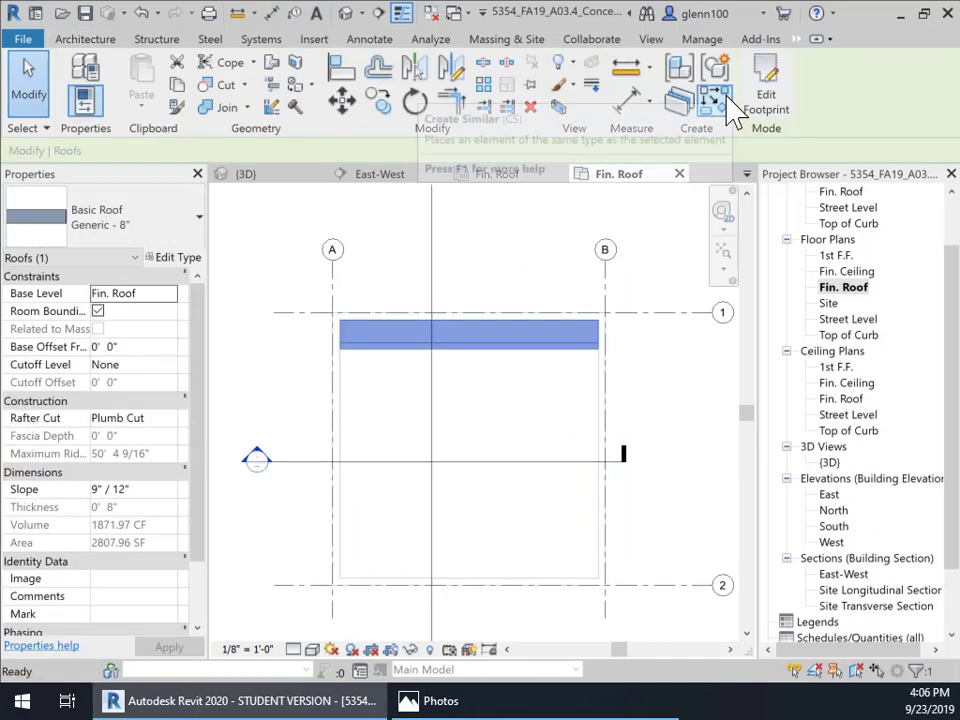
click(142, 16)
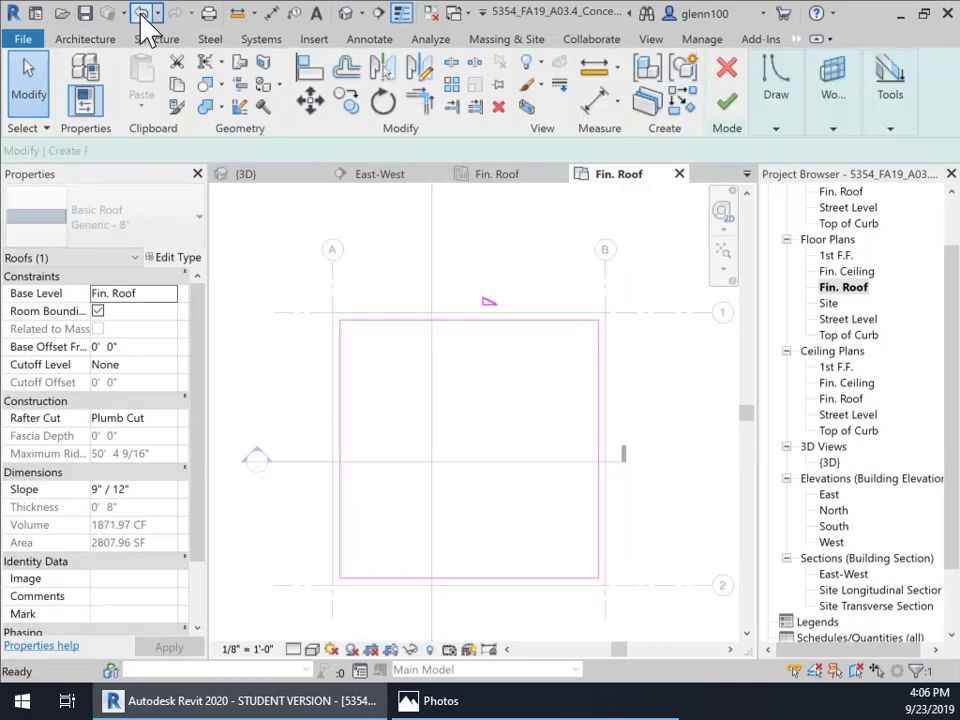
Turn off Defines Slope for the roof boundary line along grid 1, finish the roof footprint, and inspect the flat roof in 3D.
click(512, 320)
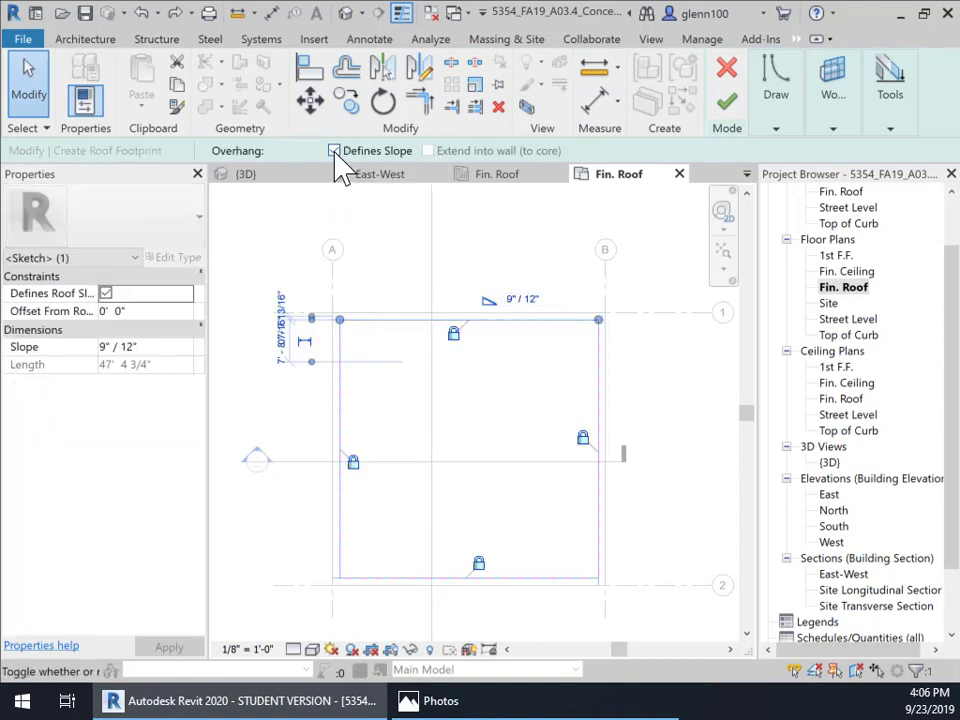
click(334, 151)
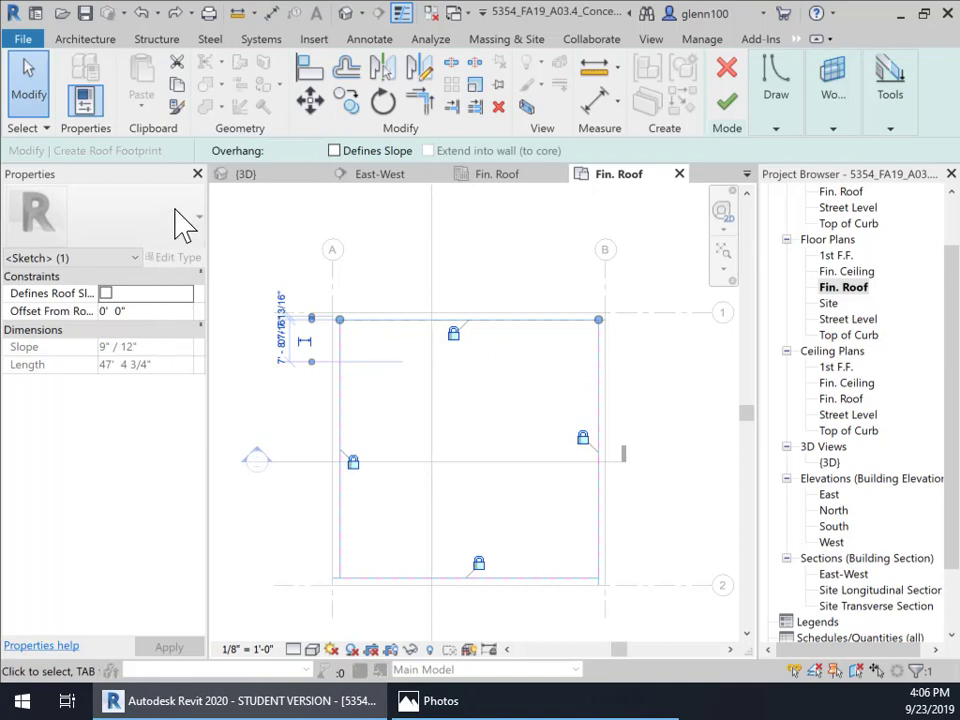
click(727, 101)
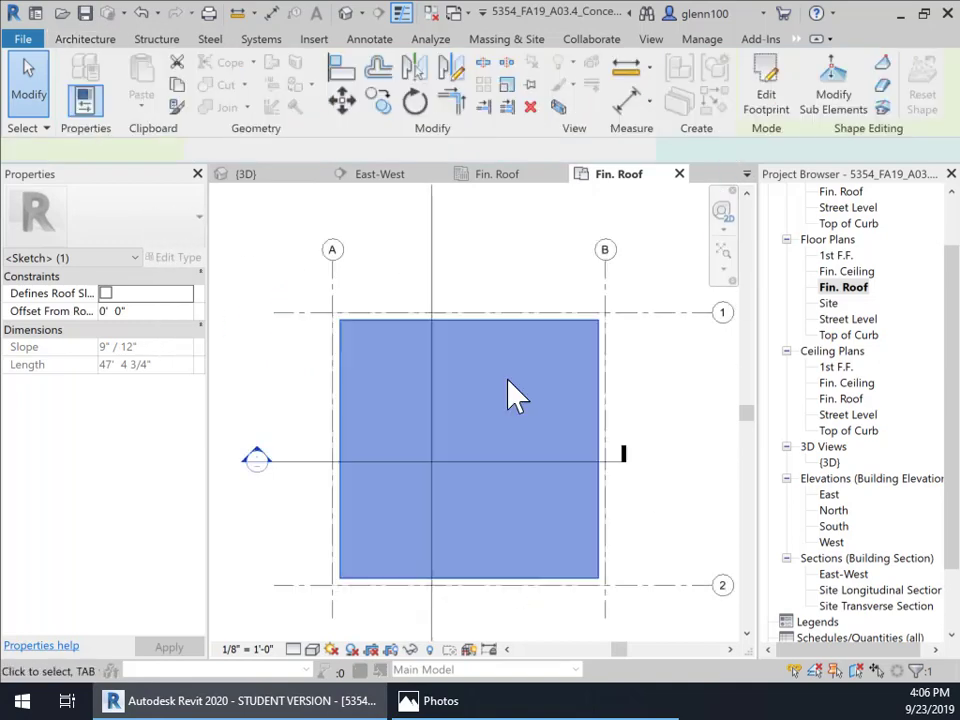
click(284, 180)
scroll(497, 420, up, 6)
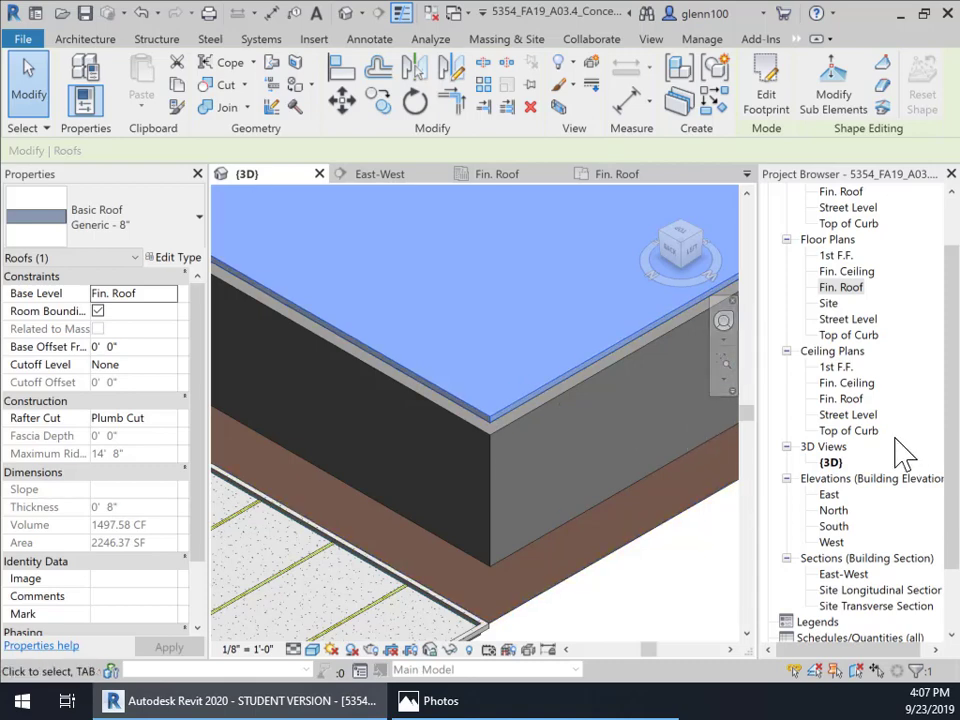
In the East-West section, rename the Fin. Roof level to Joist Bearing and rename its corresponding views as well.
double_click(843, 575)
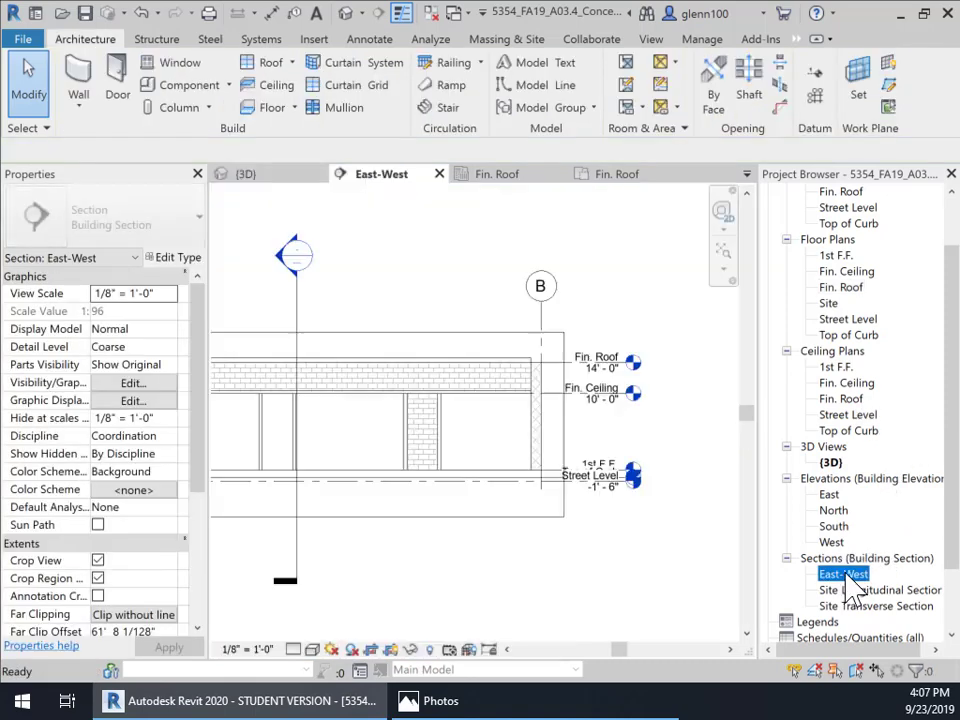
scroll(514, 394, up, 5)
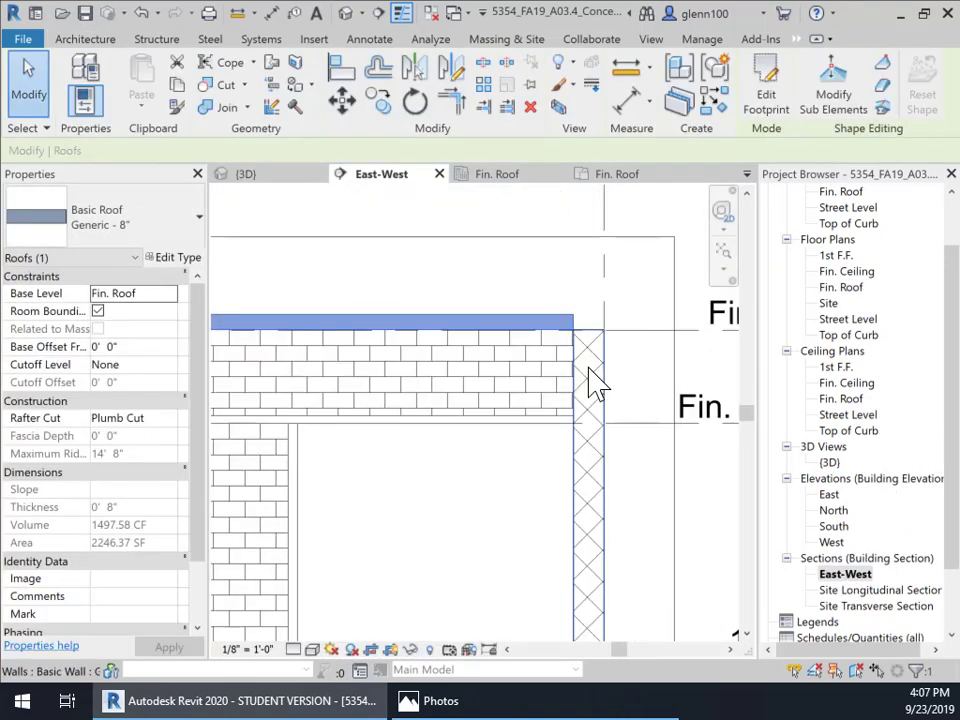
middle_drag(589, 381, 386, 396)
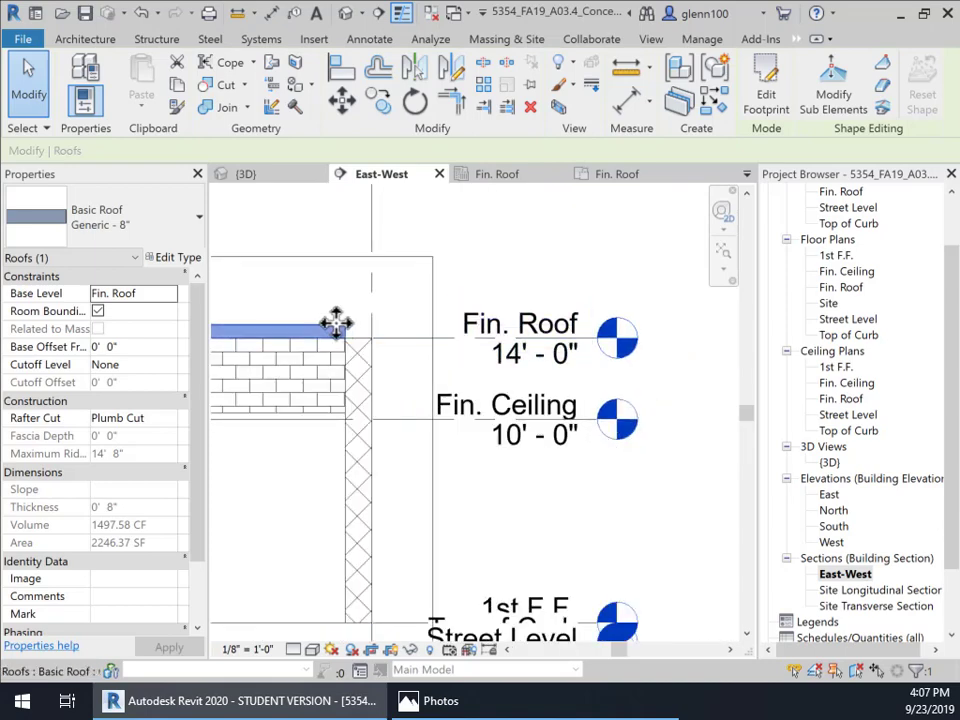
double_click(476, 338)
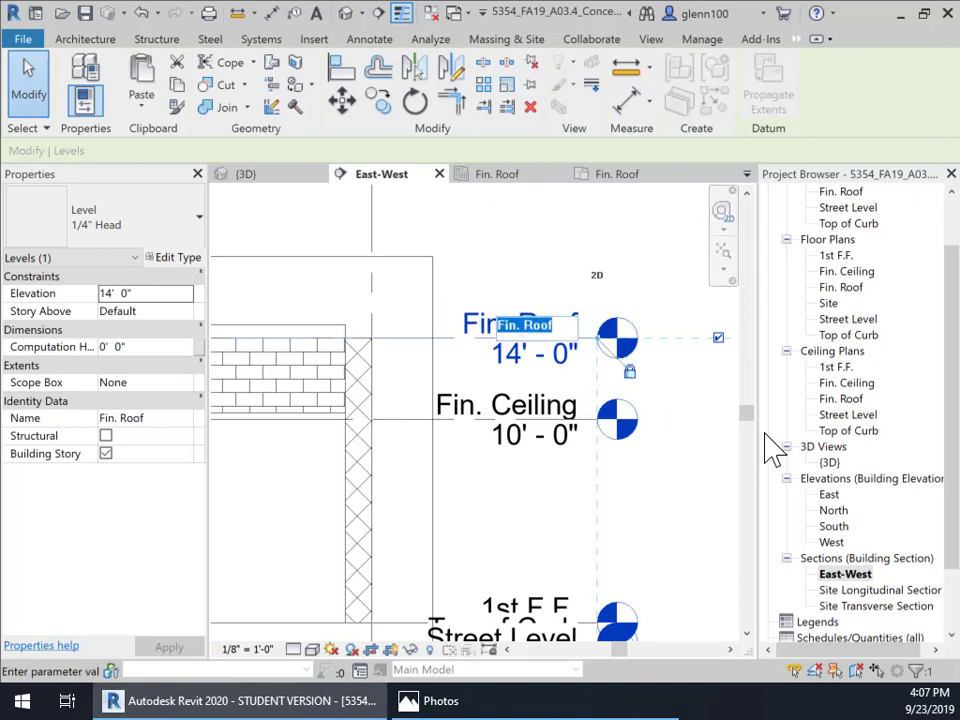
text(Bearing)
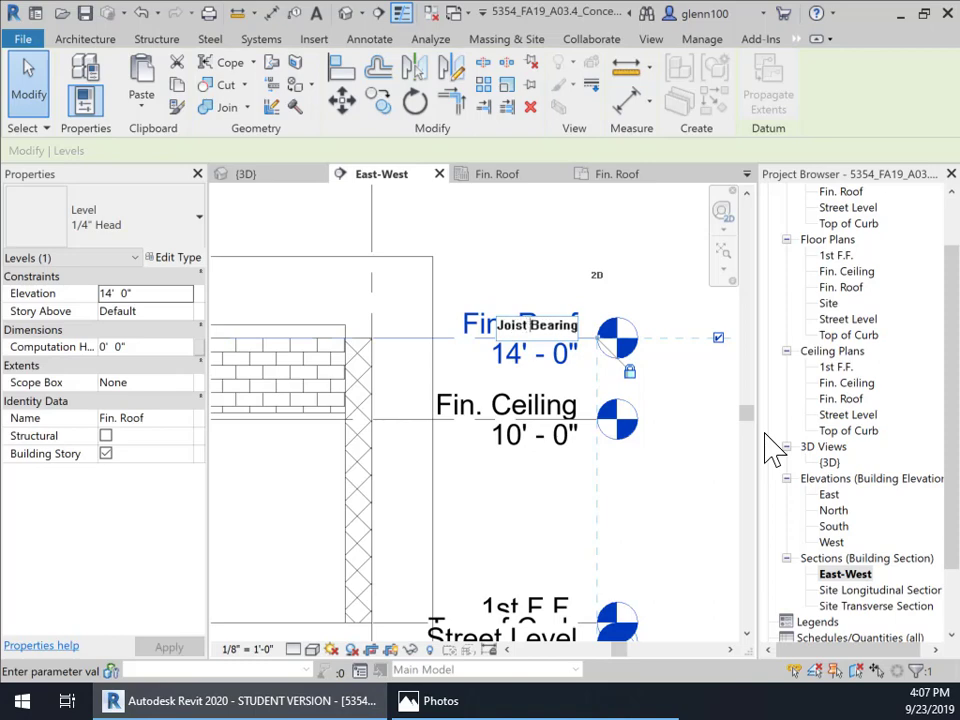
key(Return)
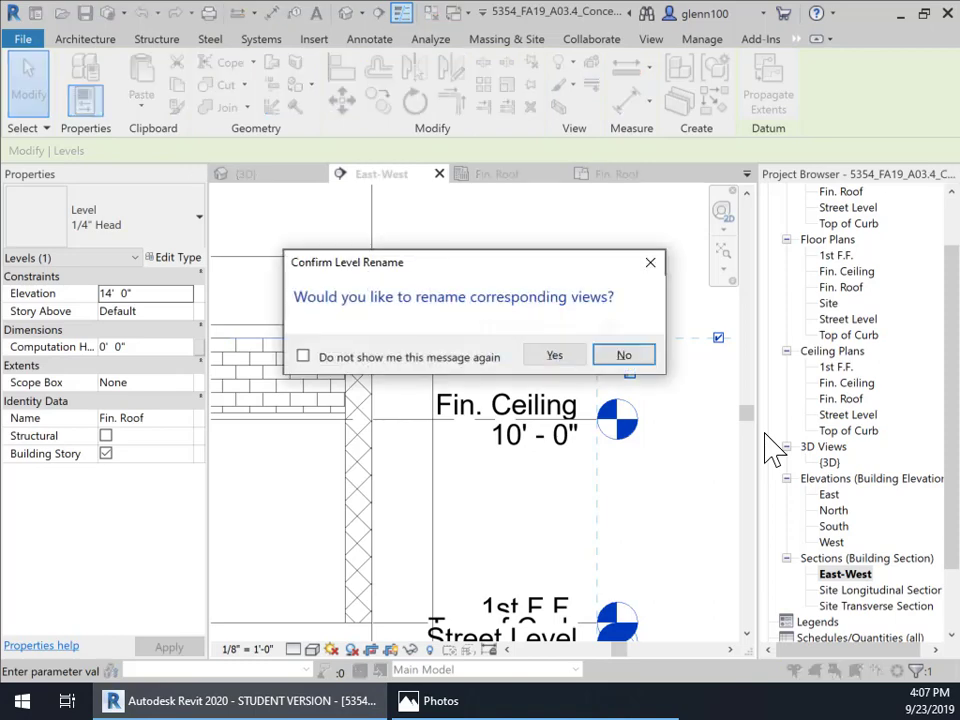
click(554, 357)
key(Escape)
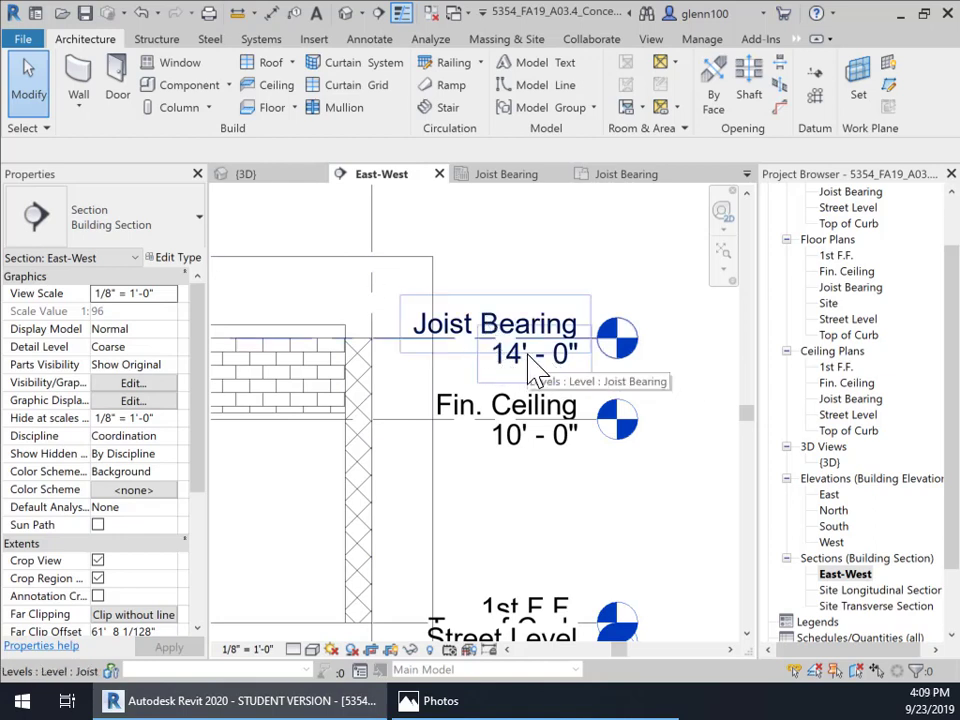
Draw a new level about 6' 0" above Joist Bearing across the East-West section, and extend the crop region upward to include it.
scroll(553, 429, down, 5)
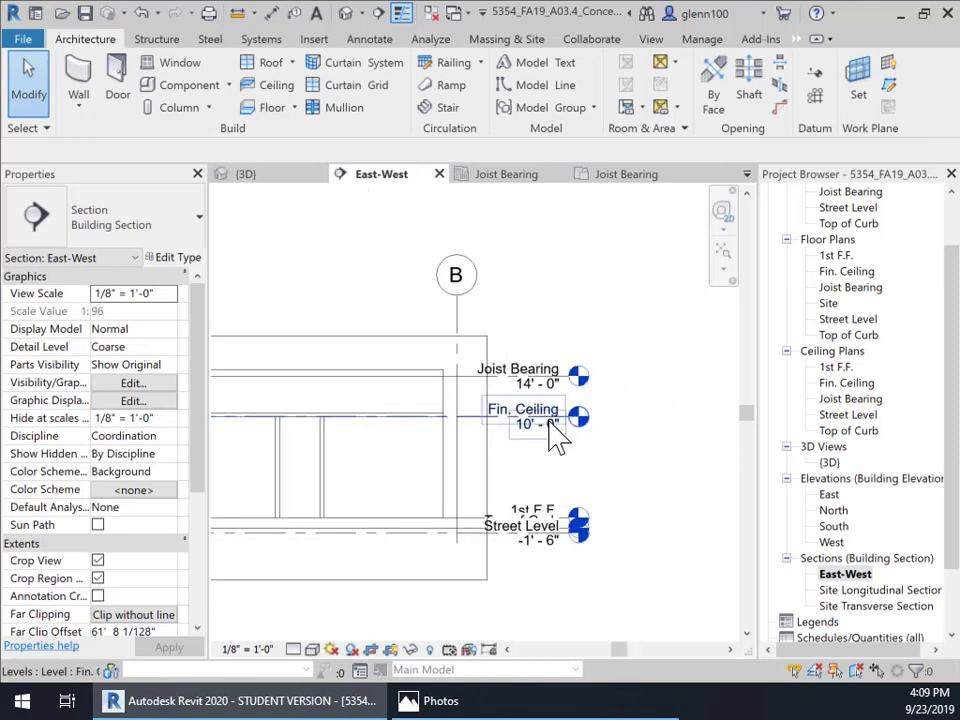
scroll(671, 385, down, 2)
mouse_move(510, 402)
middle_down()
mouse_move(518, 411)
mouse_move(573, 403)
mouse_move(564, 403)
middle_up()
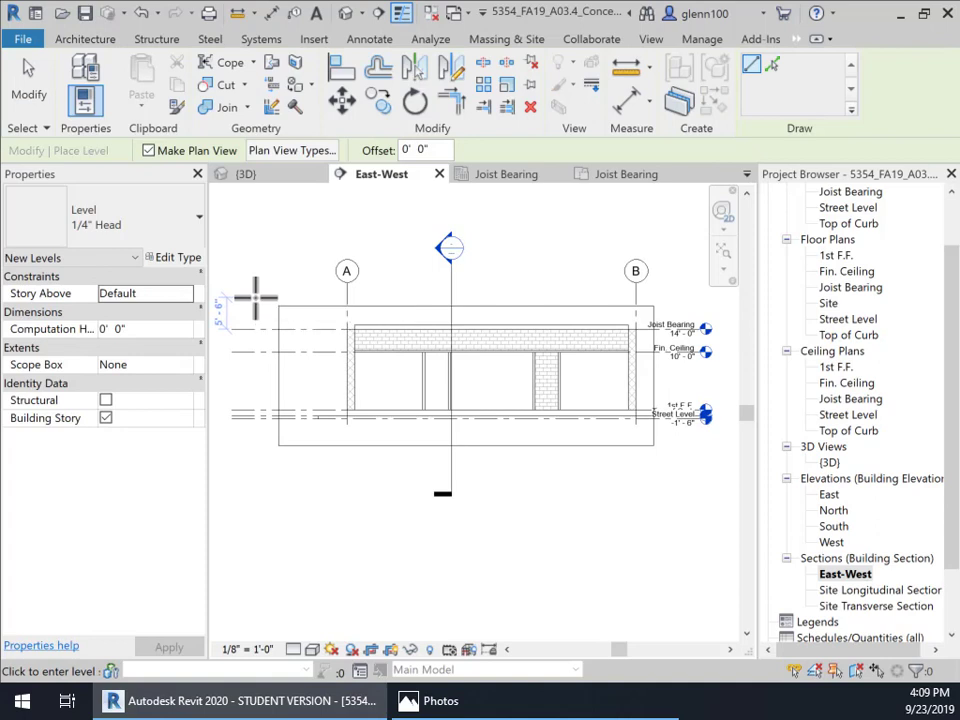
click(232, 293)
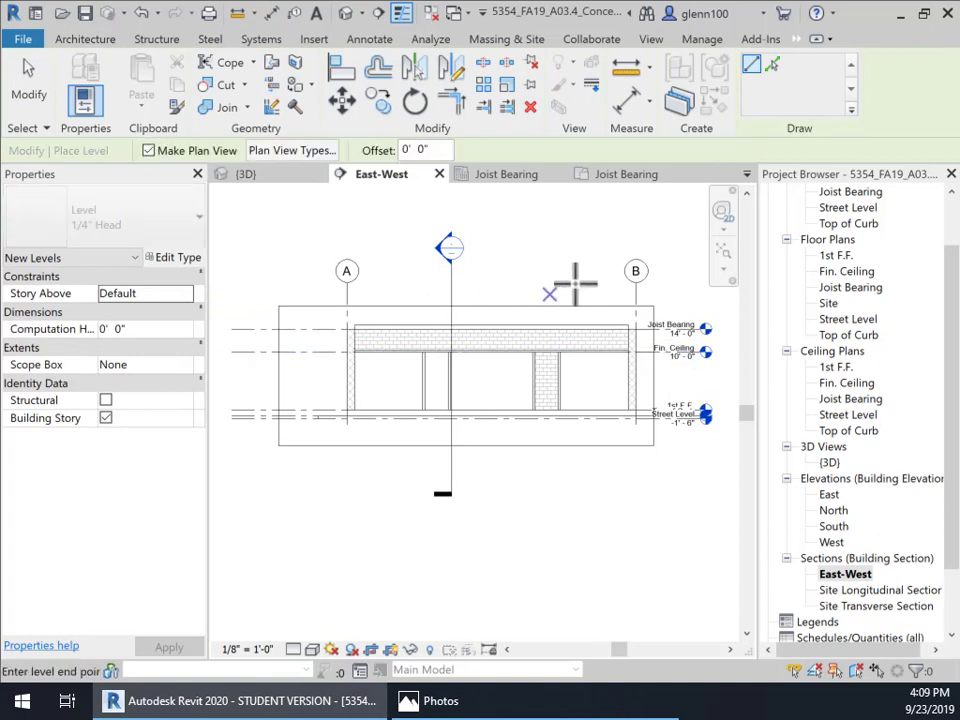
click(701, 290)
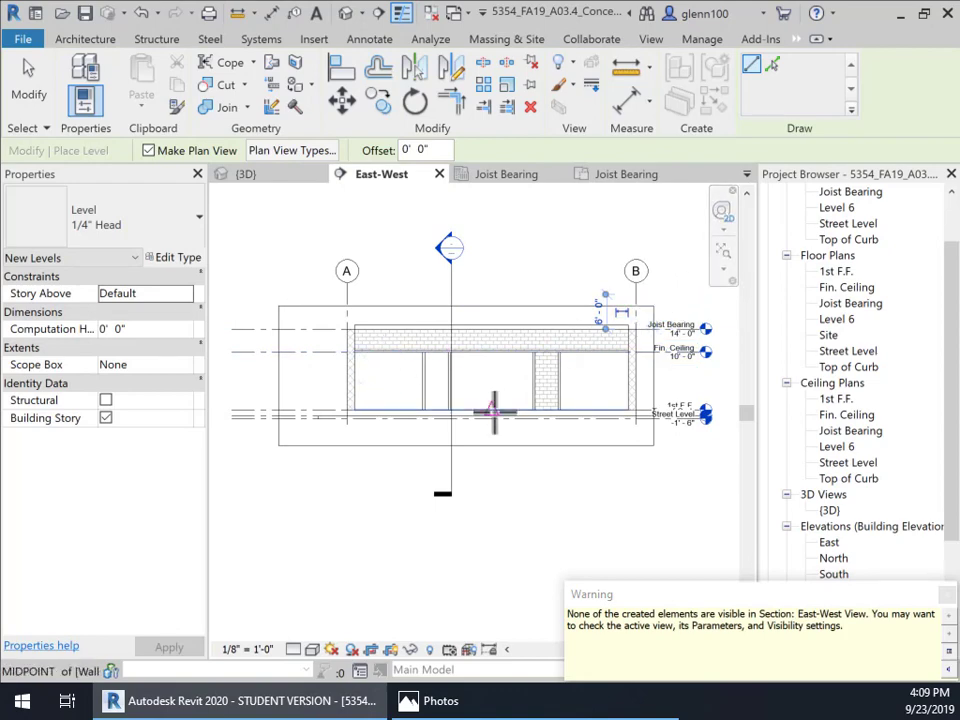
click(946, 595)
key(Escape)
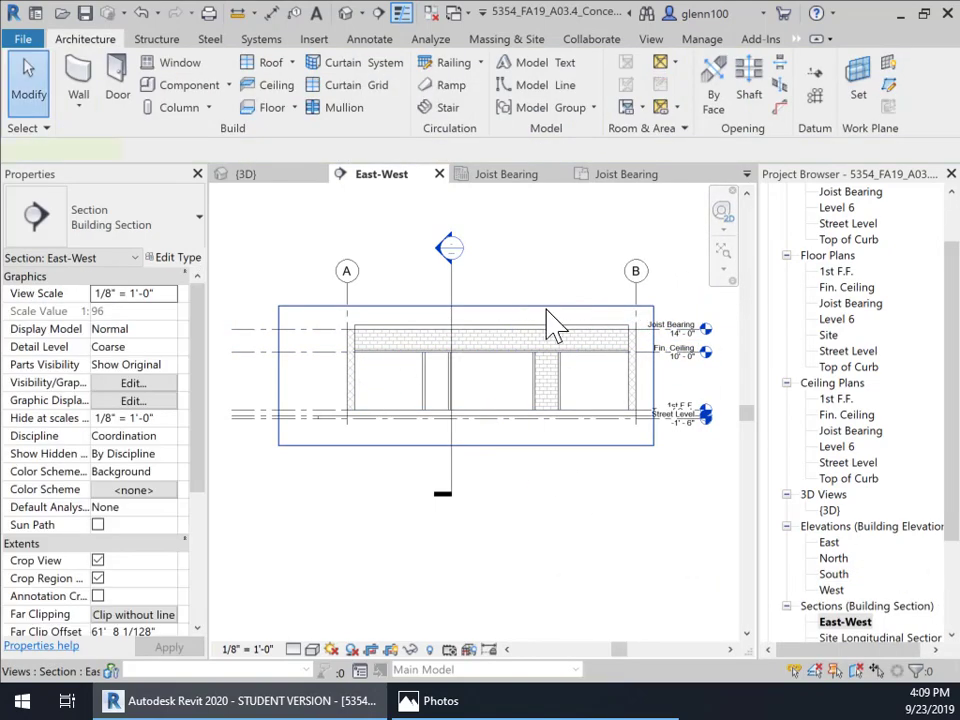
click(478, 308)
drag(466, 307, 485, 279)
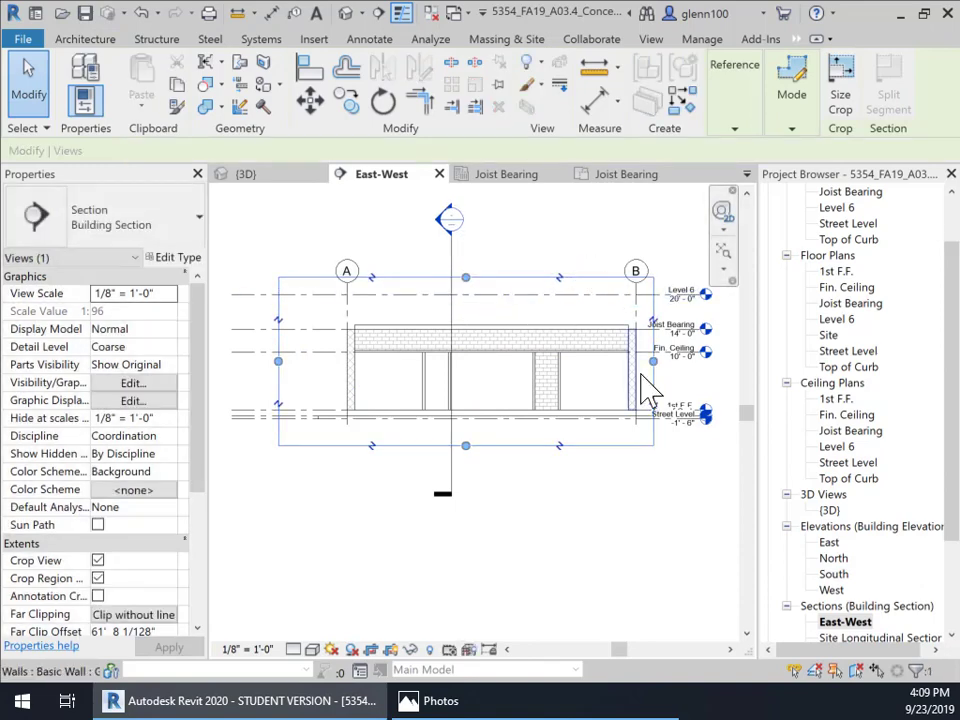
Set the elevation of the new level above Joist Bearing to 16' 8".
scroll(720, 318, up, 3)
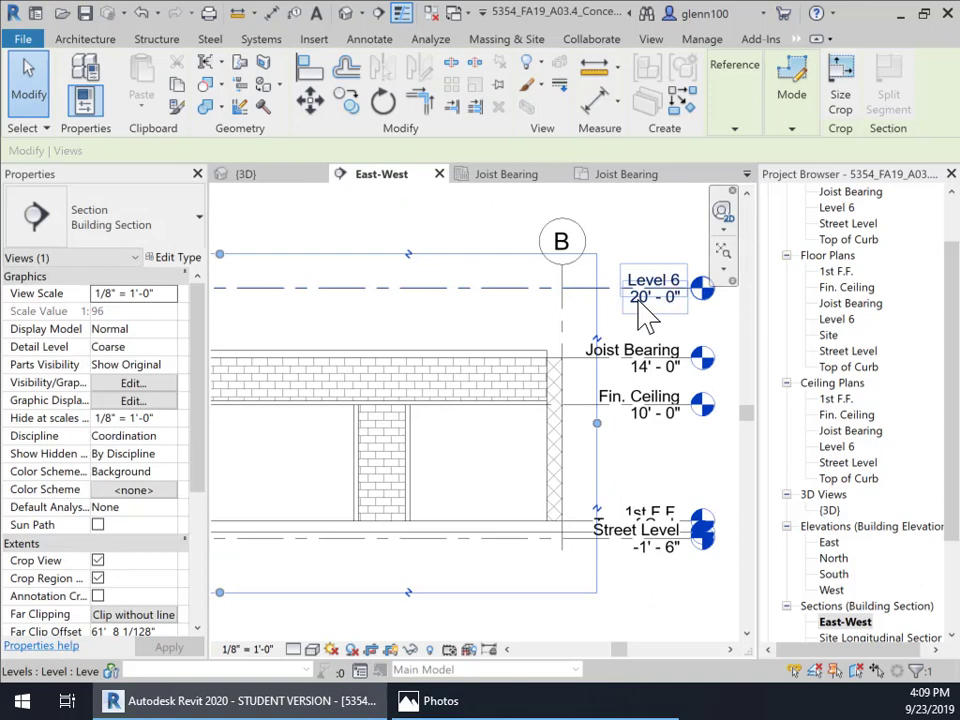
click(648, 316)
click(655, 297)
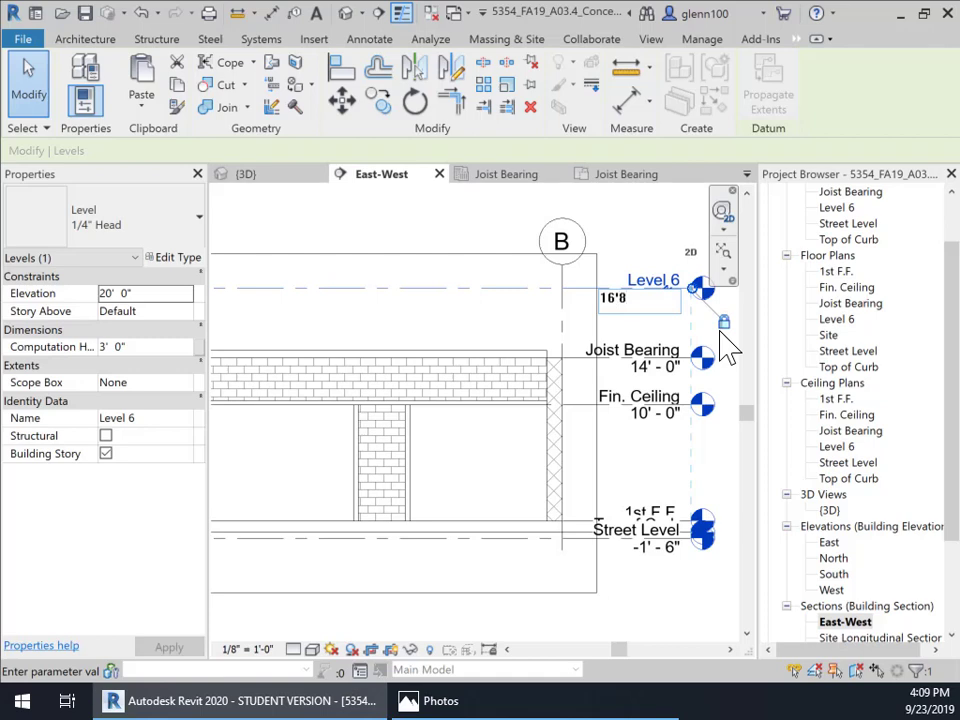
text(16'8")
key(Return)
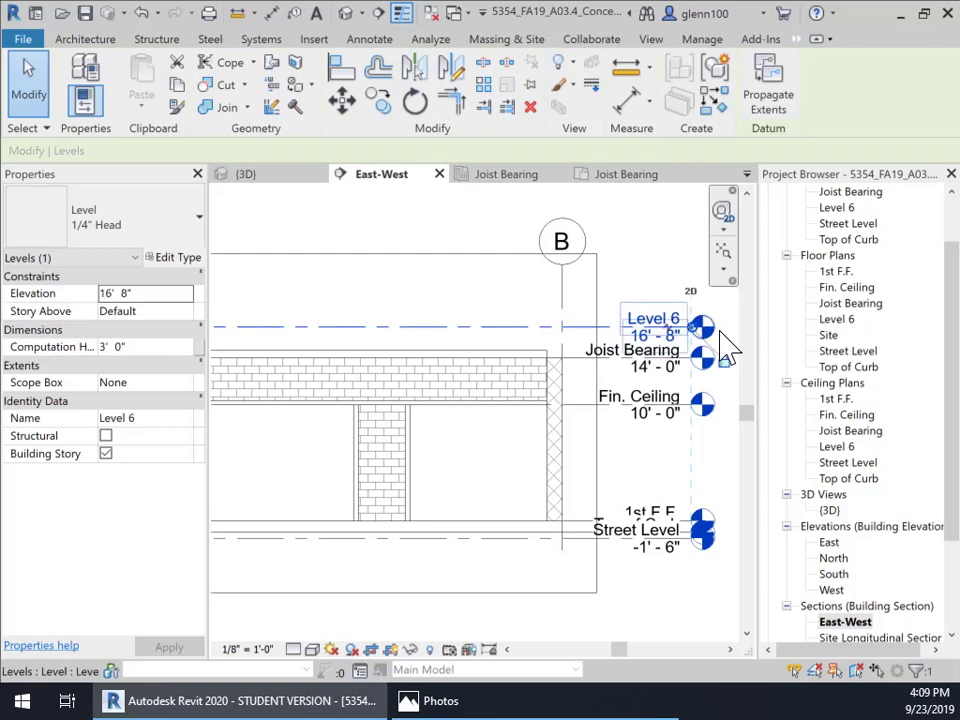
Rename the 16' 8" level to Top of Parapet and rename its corresponding views as well.
click(650, 316)
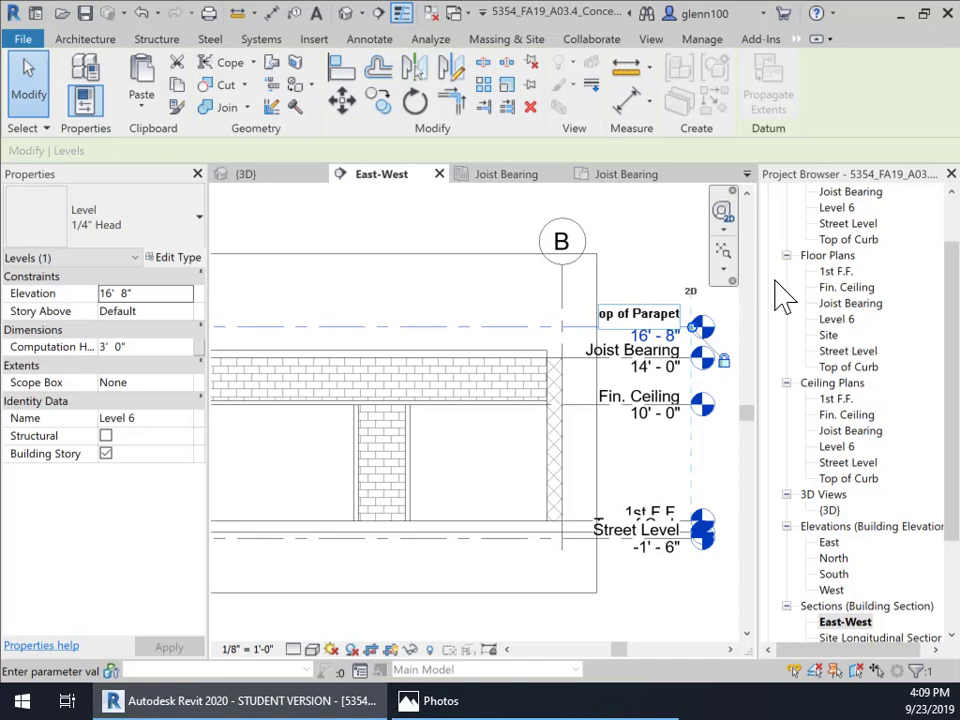
key(Return)
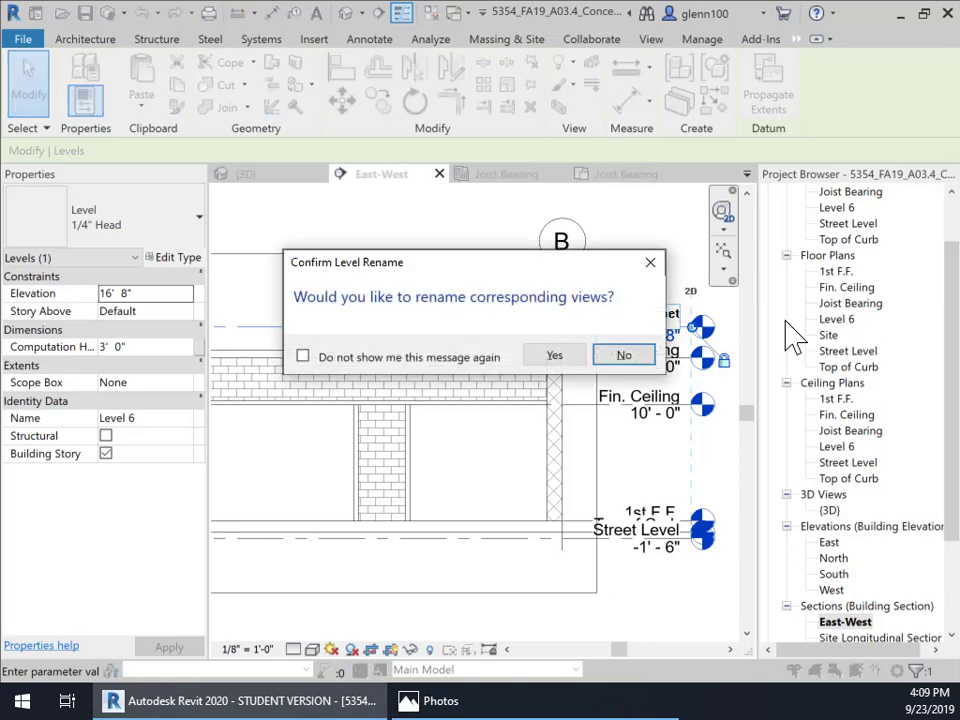
click(558, 358)
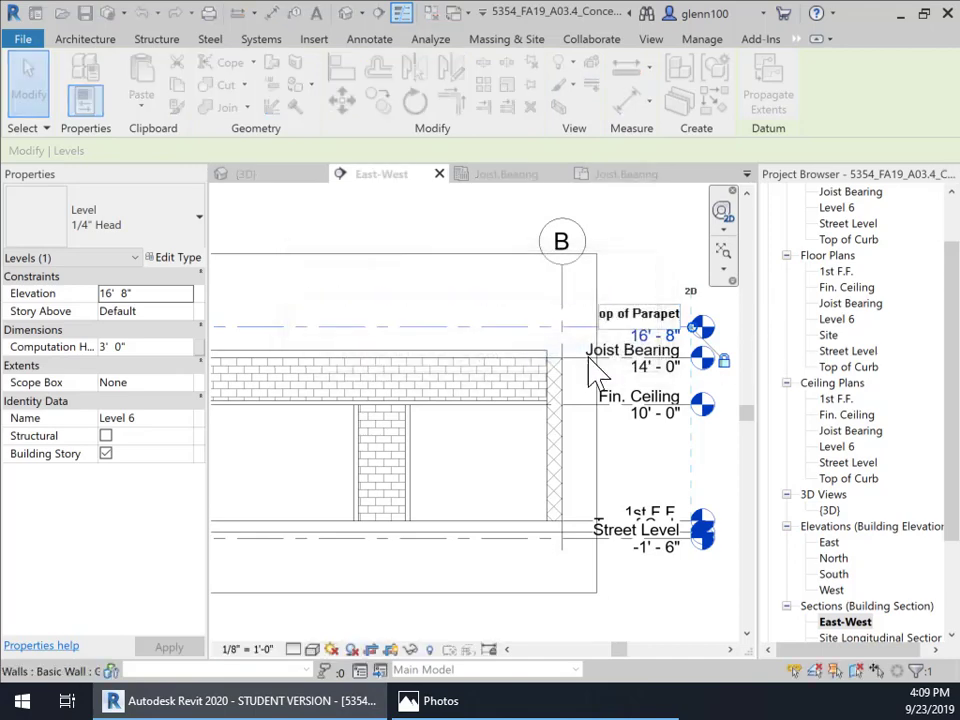
Add an elbow to the Top of Parapet level line and shift its head upward, clear of the Joist Bearing label.
click(667, 328)
drag(668, 350, 570, 330)
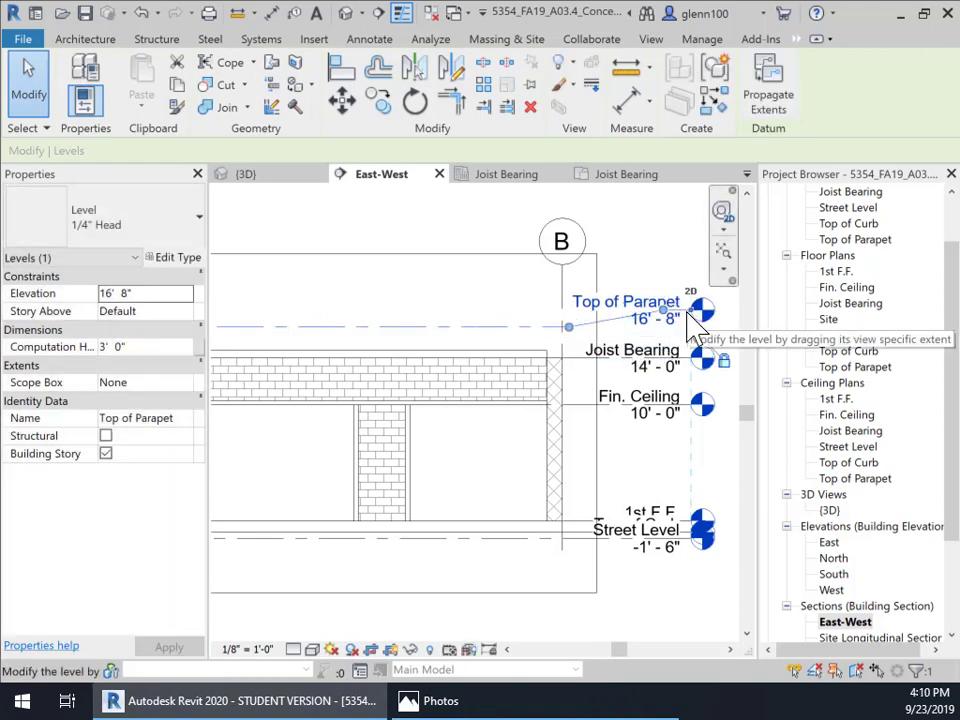
drag(688, 318, 572, 318)
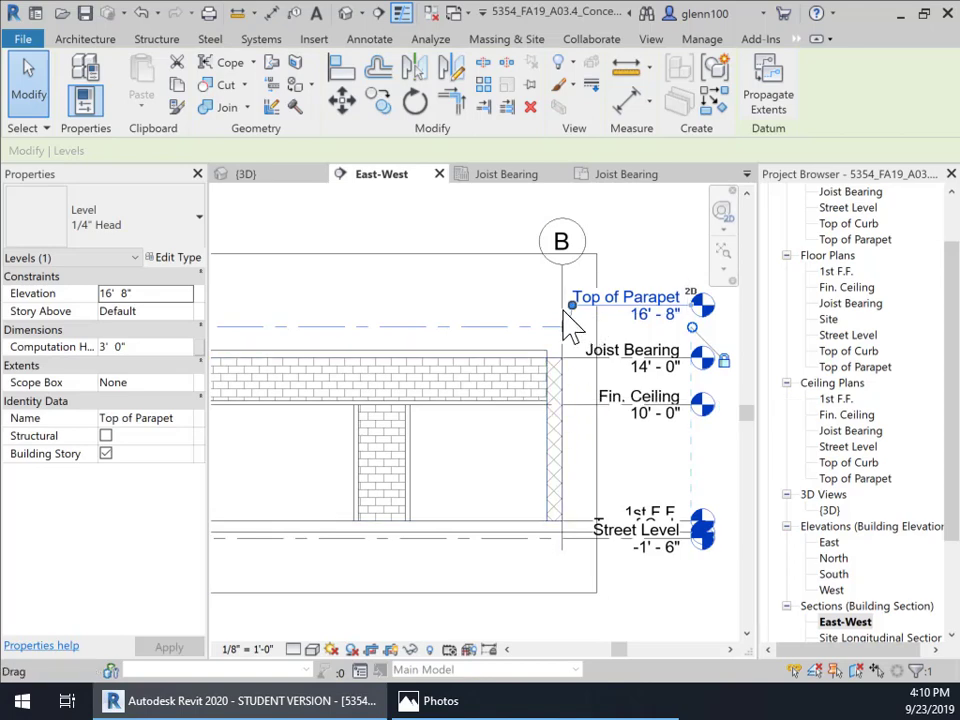
scroll(452, 463, down, 3)
mouse_move(454, 459)
middle_down()
mouse_move(446, 429)
mouse_move(553, 389)
mouse_move(522, 436)
middle_up()
scroll(515, 410, down, 1)
scroll(508, 420, down, 1)
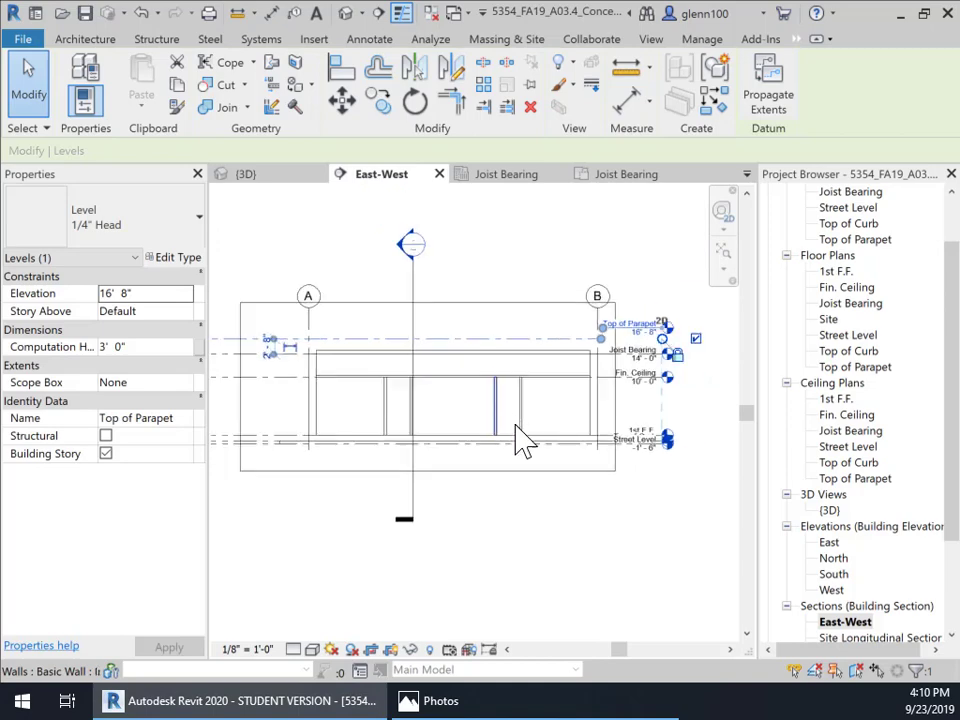
click(553, 534)
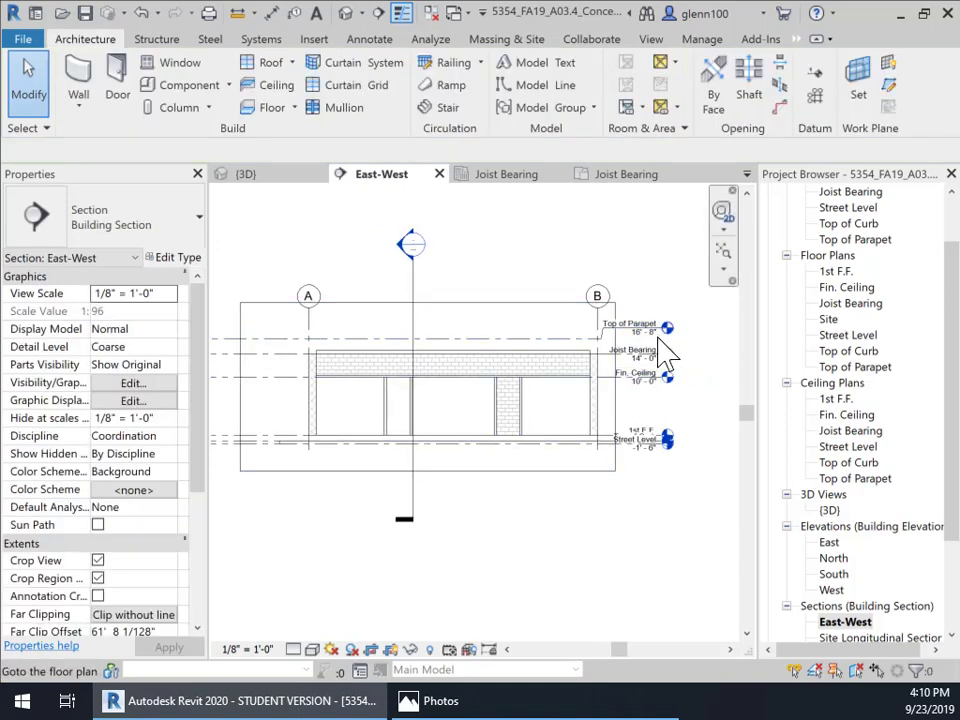
scroll(638, 481, up, 3)
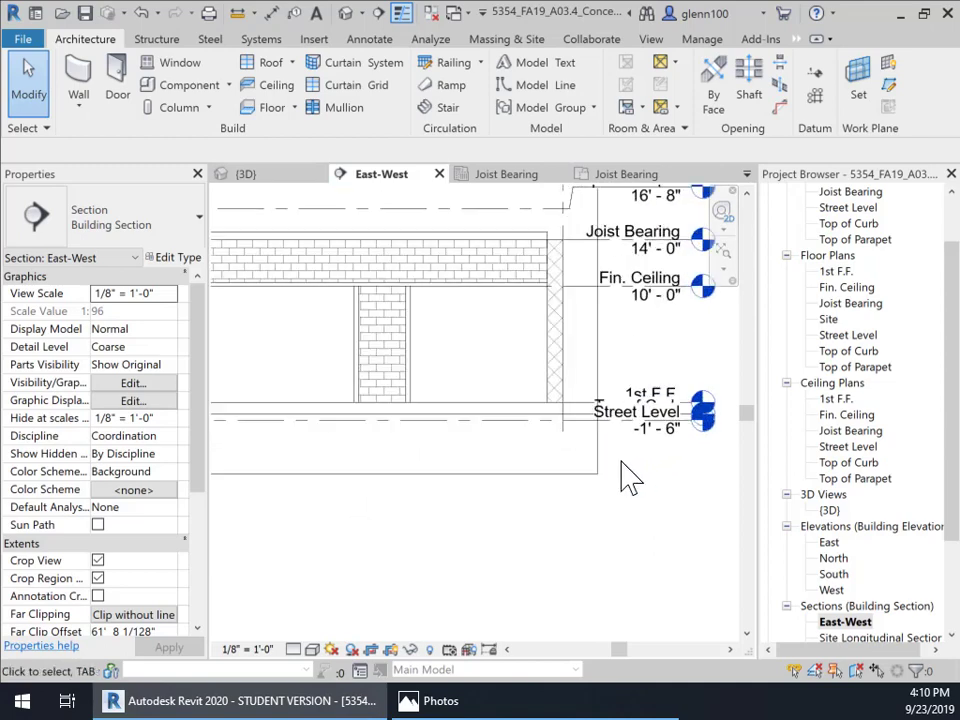
scroll(622, 477, down, 3)
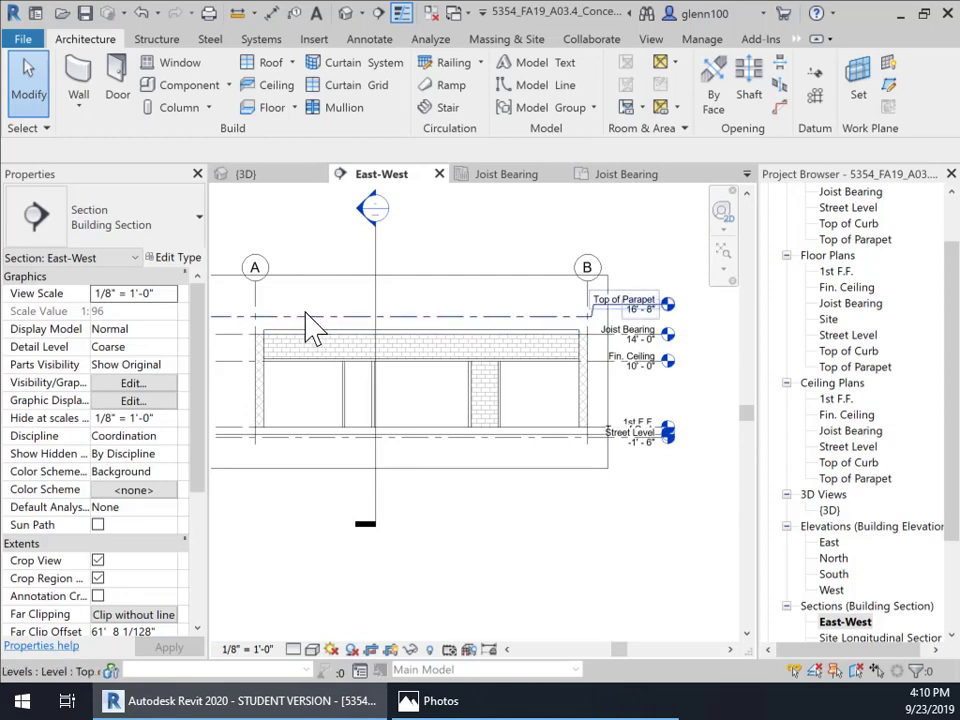
In the 3D view, constrain the tops of the front, left and right exterior walls up to the Top of Parapet level.
click(289, 177)
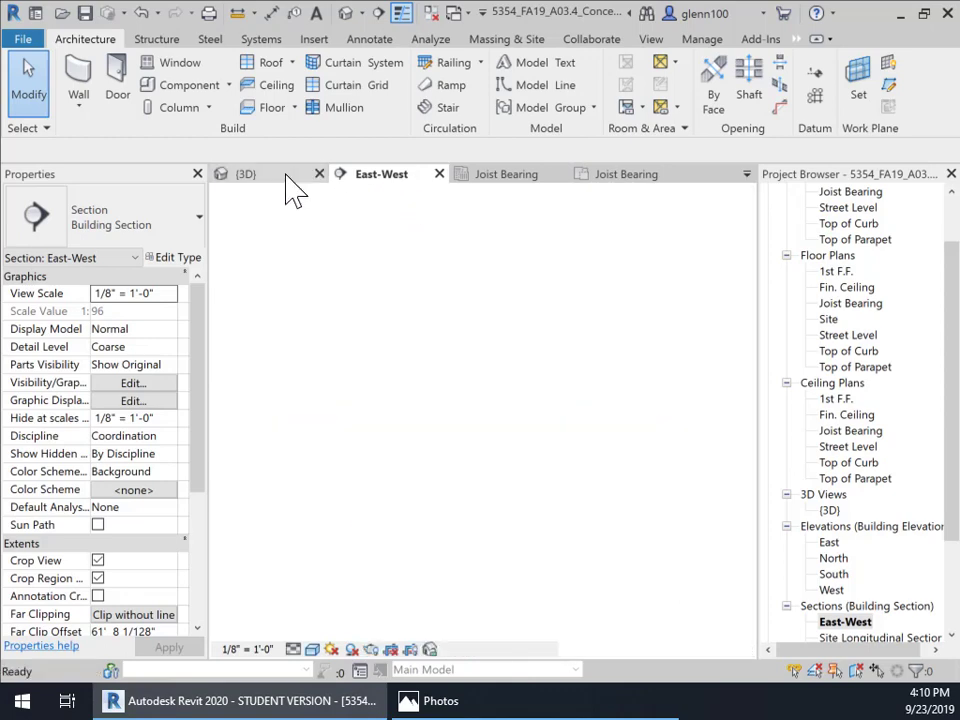
click(589, 381)
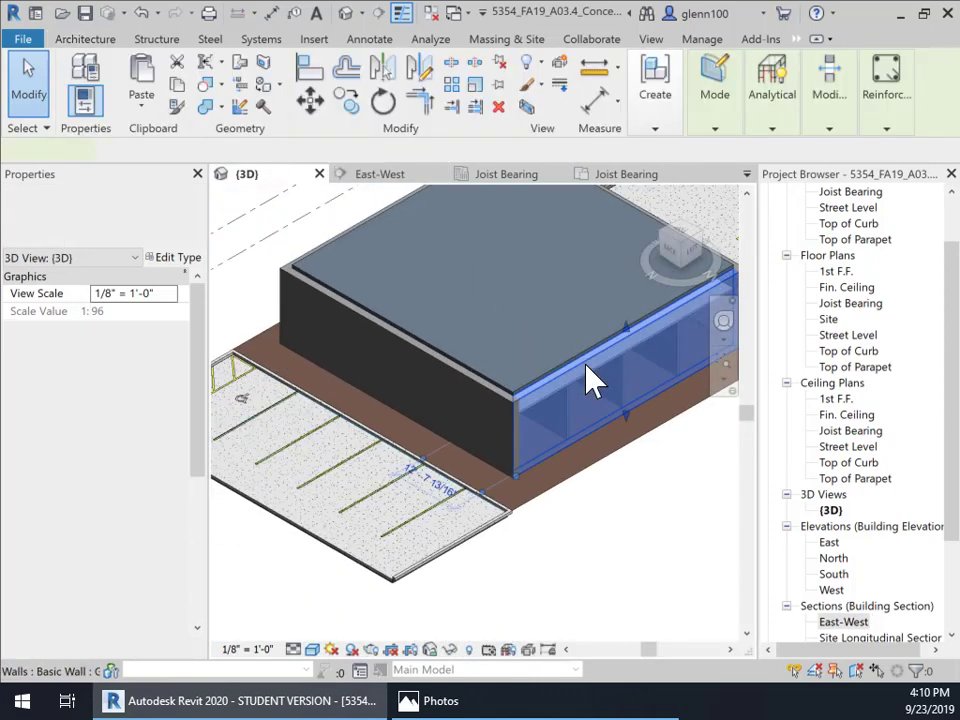
scroll(615, 407, down, 2)
middle_drag(608, 418, 585, 236)
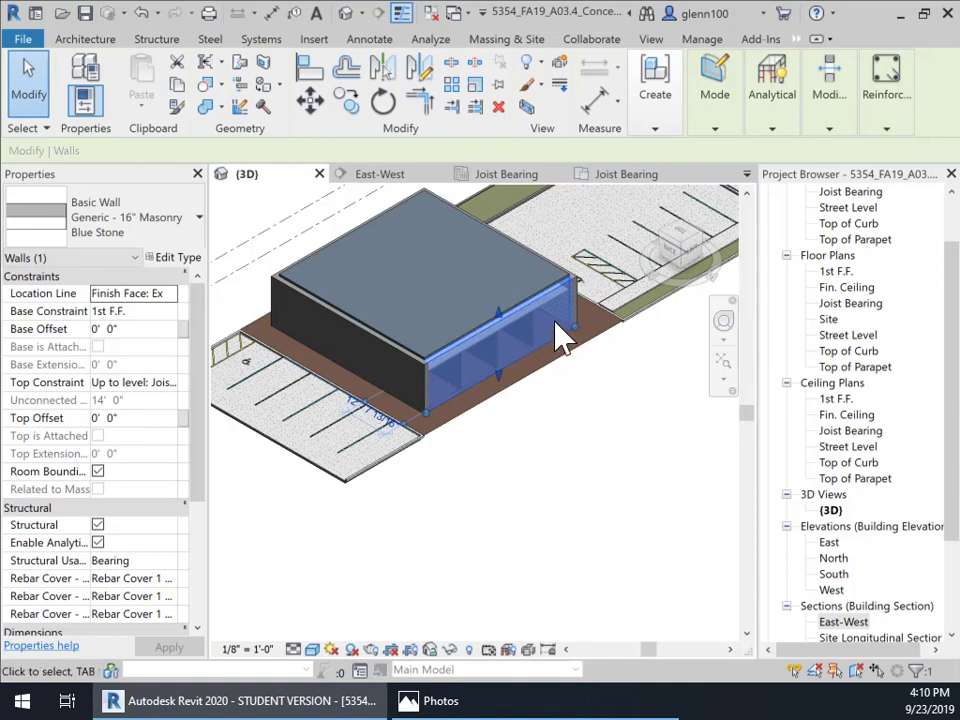
middle_drag(594, 374, 594, 403)
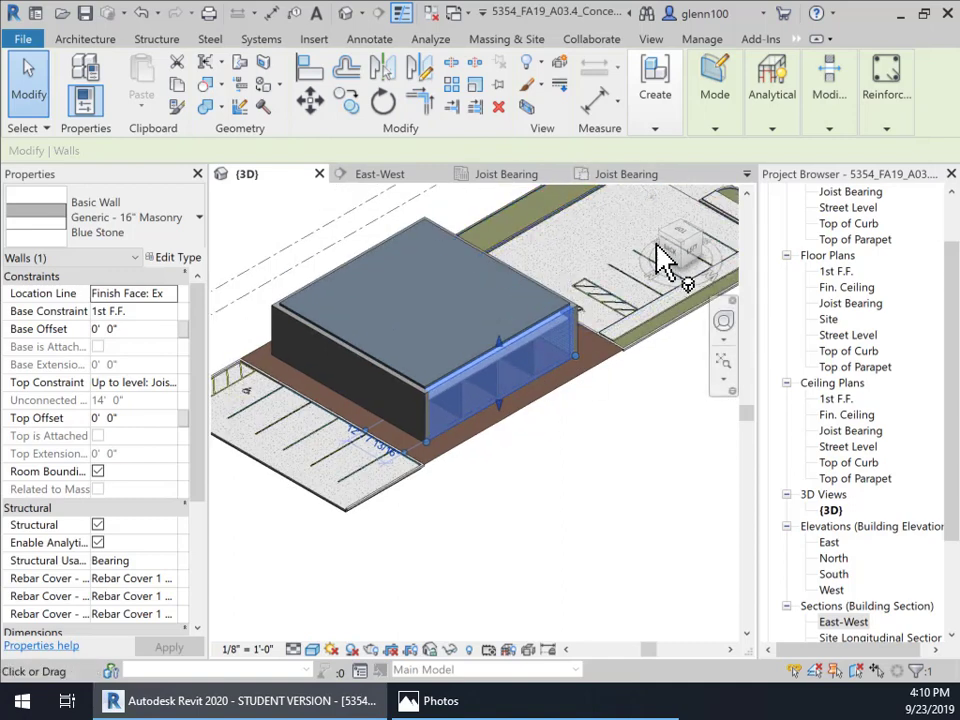
scroll(683, 240, up, 3)
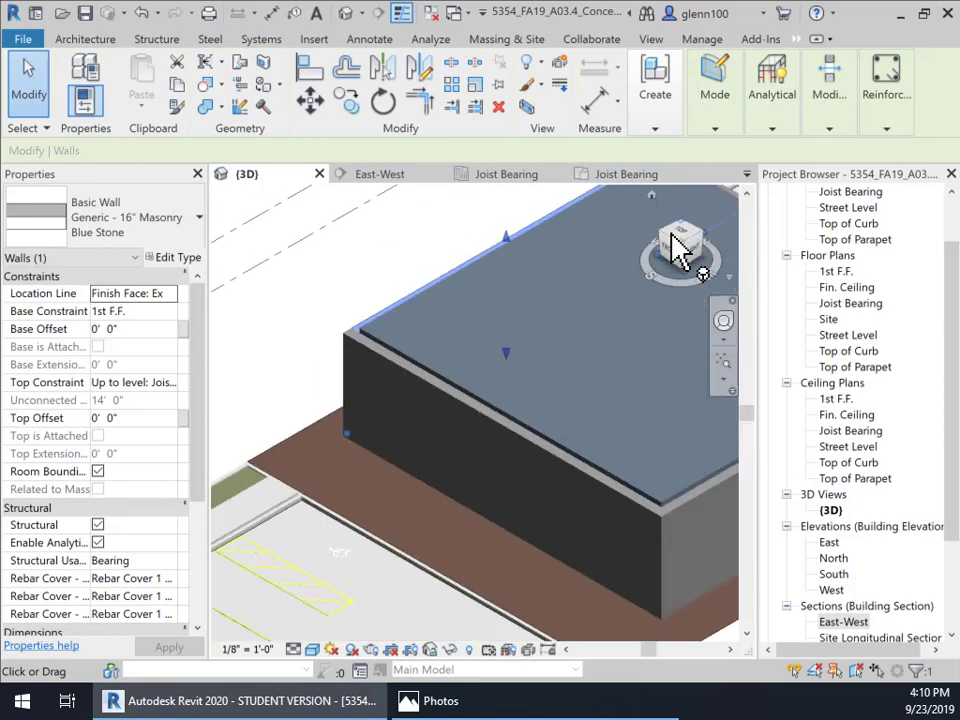
scroll(508, 467, up, 2)
middle_drag(560, 545, 435, 322)
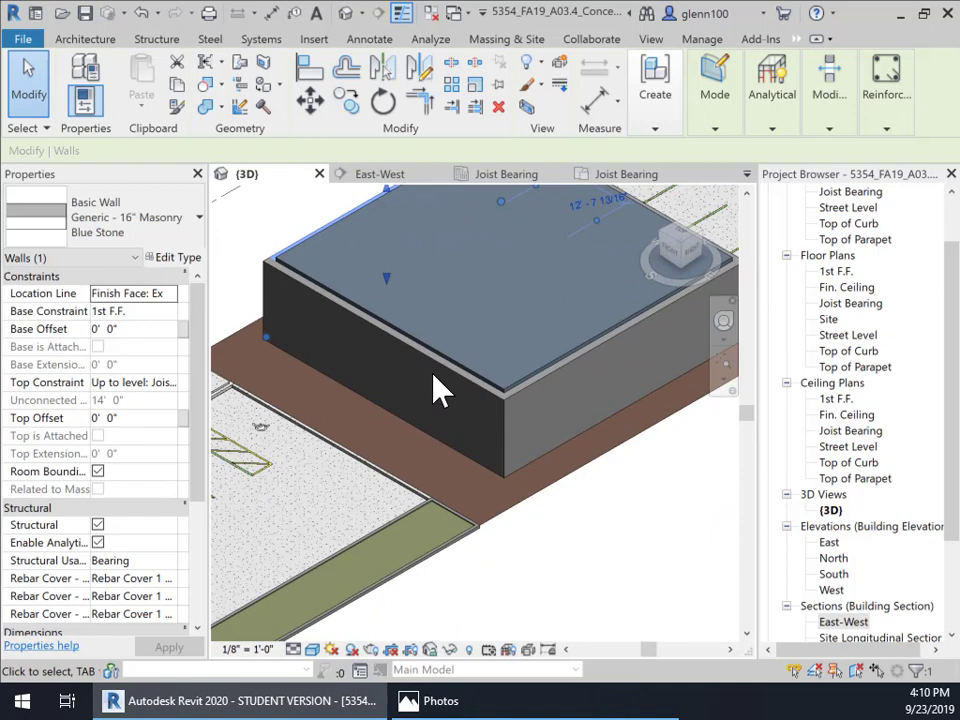
click(446, 379)
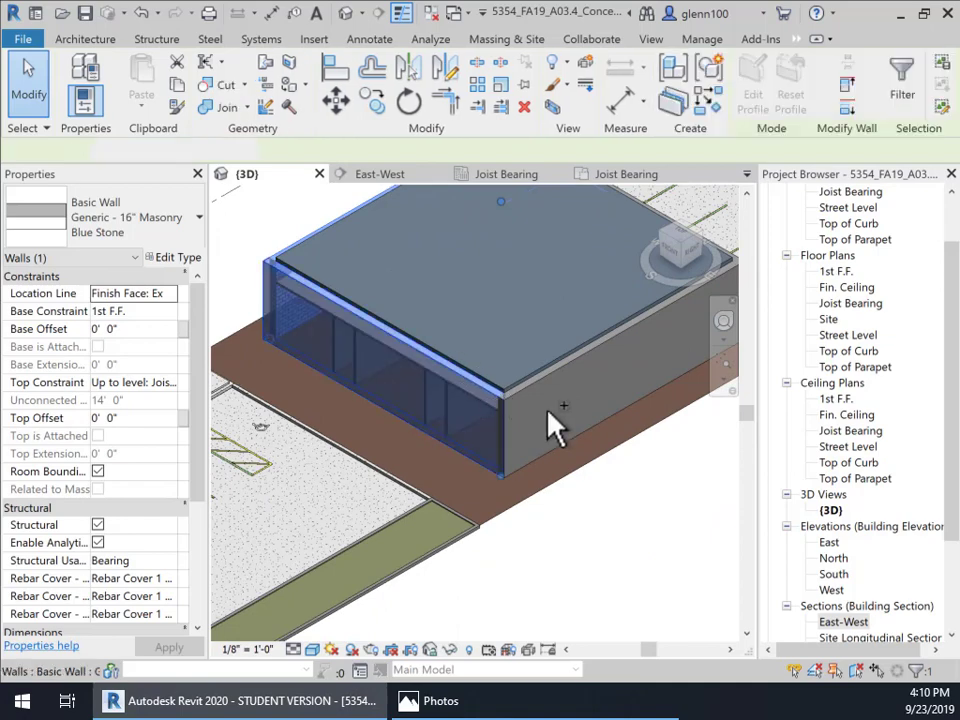
ctrl+click(565, 364)
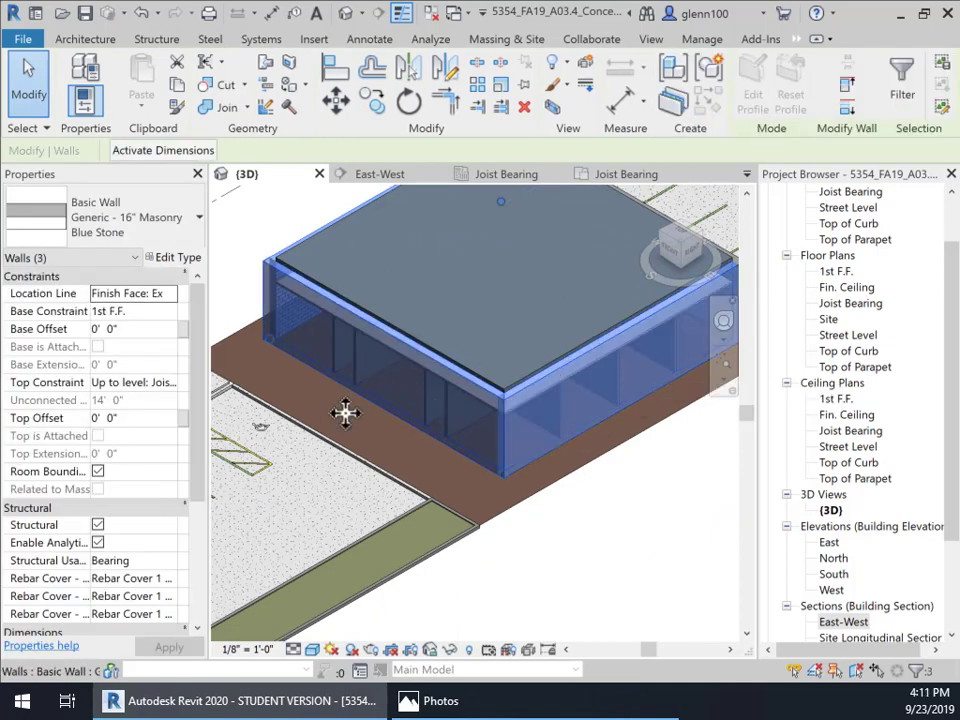
click(170, 384)
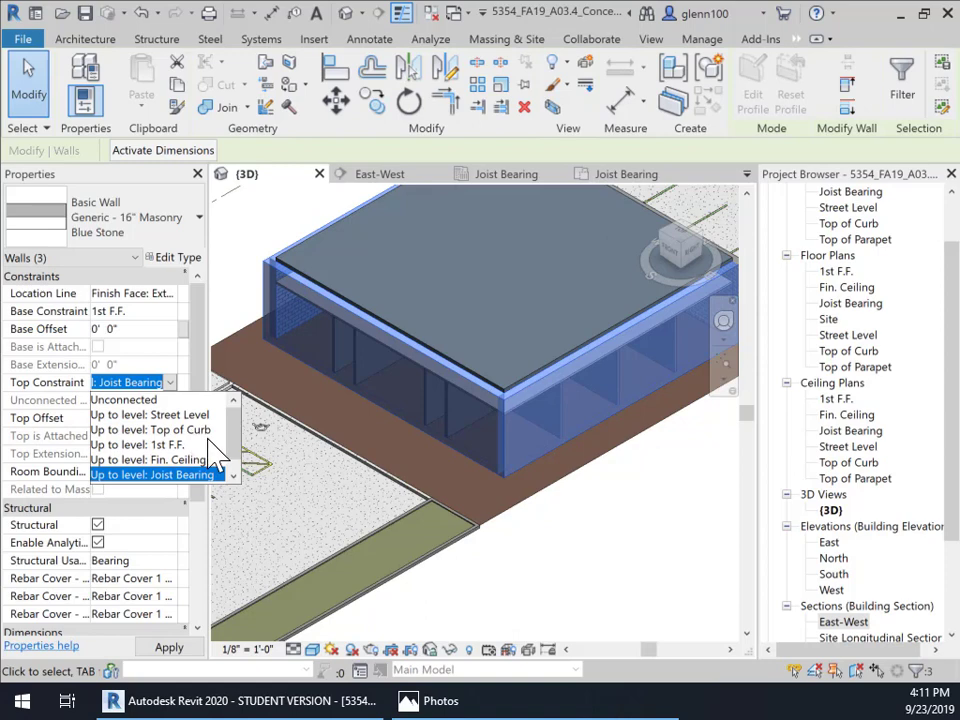
scroll(230, 452, down, 1)
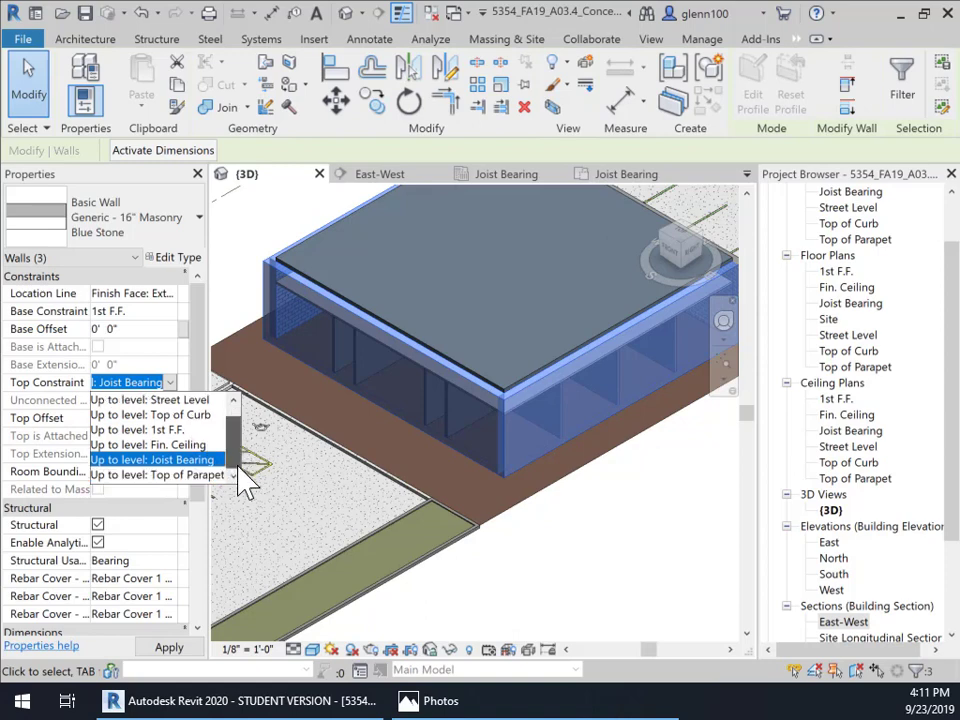
click(200, 476)
click(184, 648)
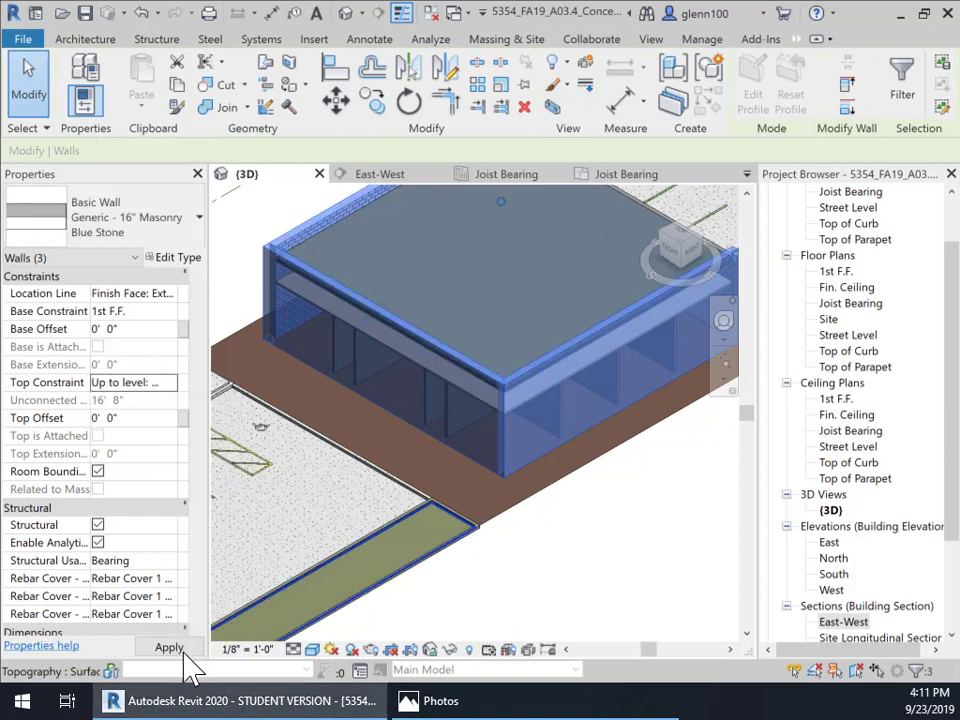
click(590, 537)
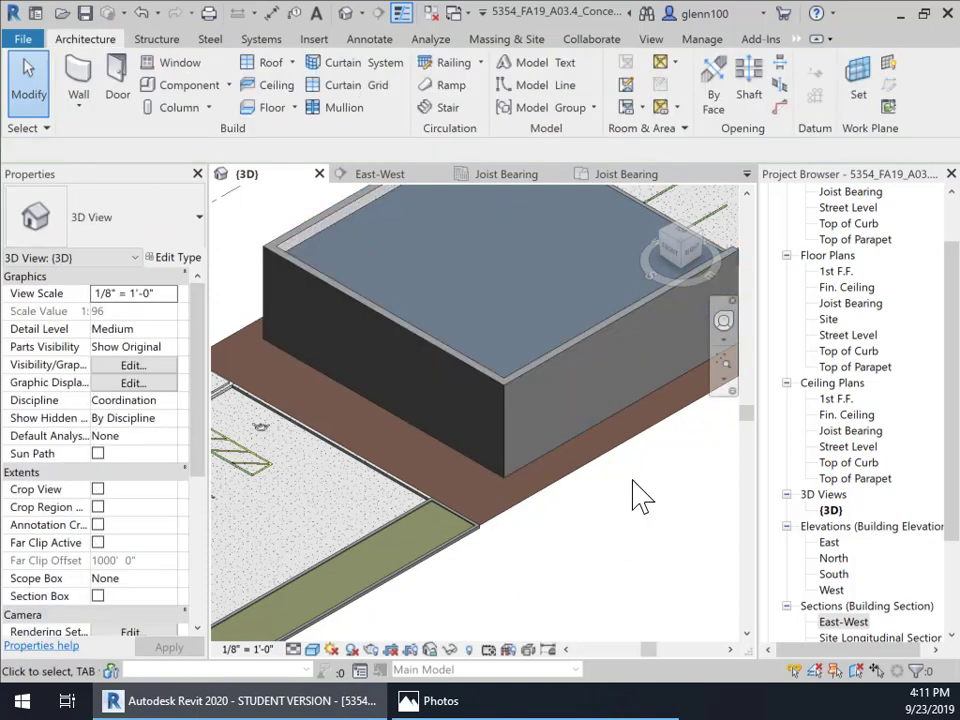
Examine the rear corner where the raised side wall meets the lower rear wall, and open the Joist Bearing floor plan.
scroll(660, 506, down, 1)
middle_drag(660, 506, 559, 557)
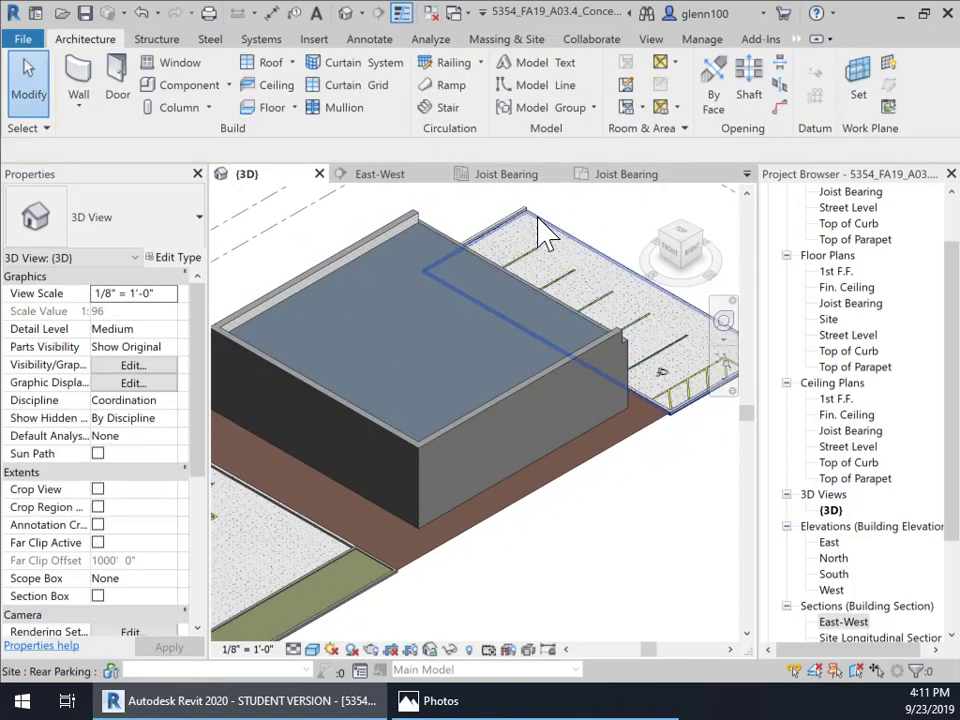
click(681, 224)
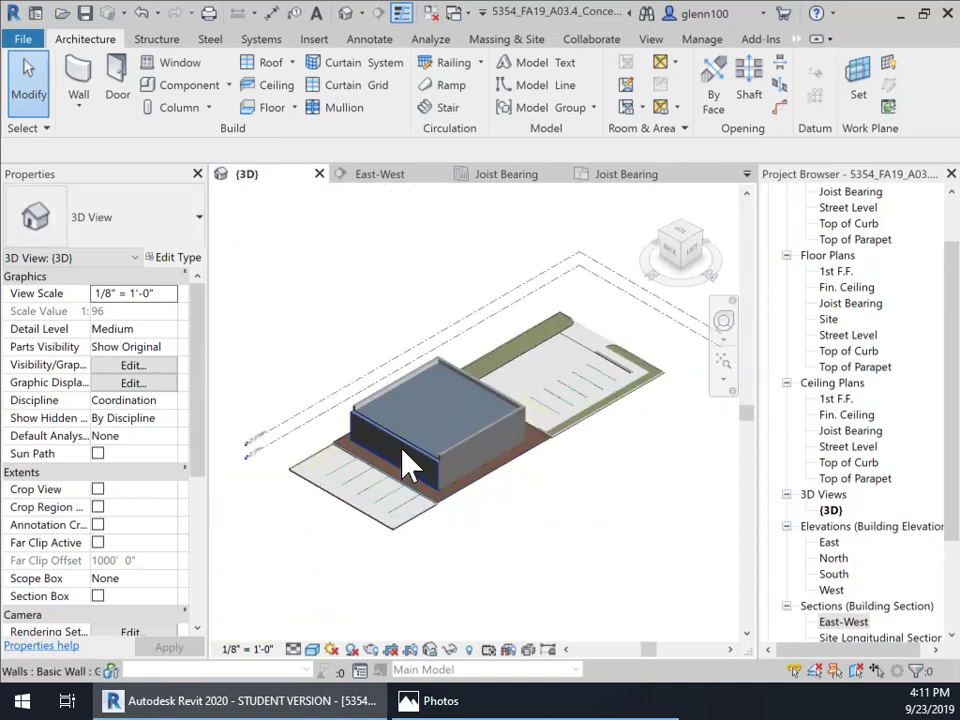
scroll(410, 465, up, 5)
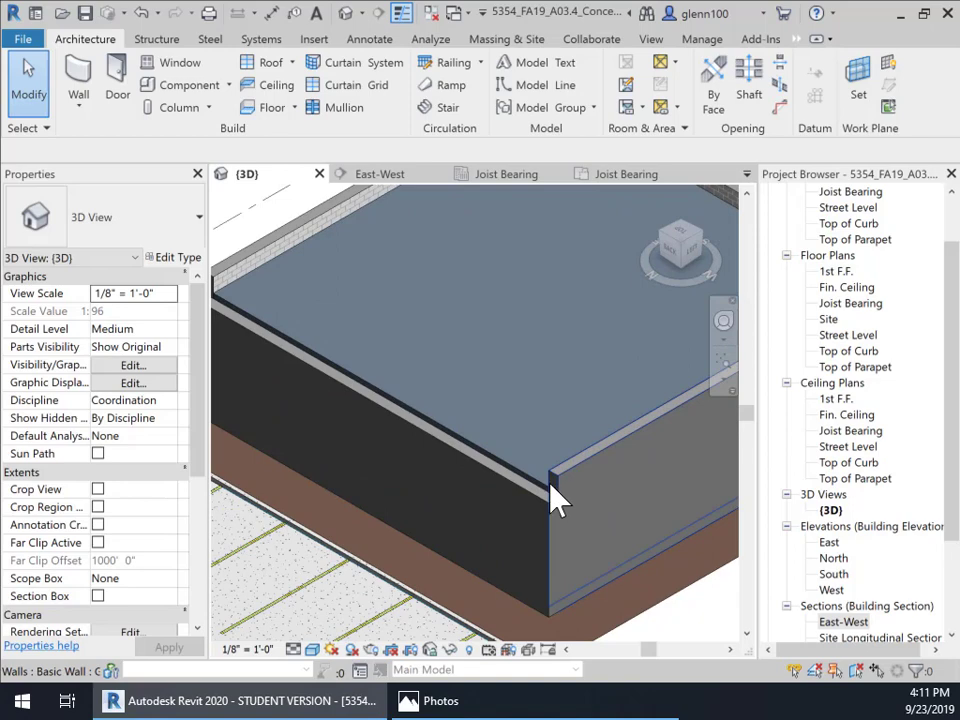
click(566, 486)
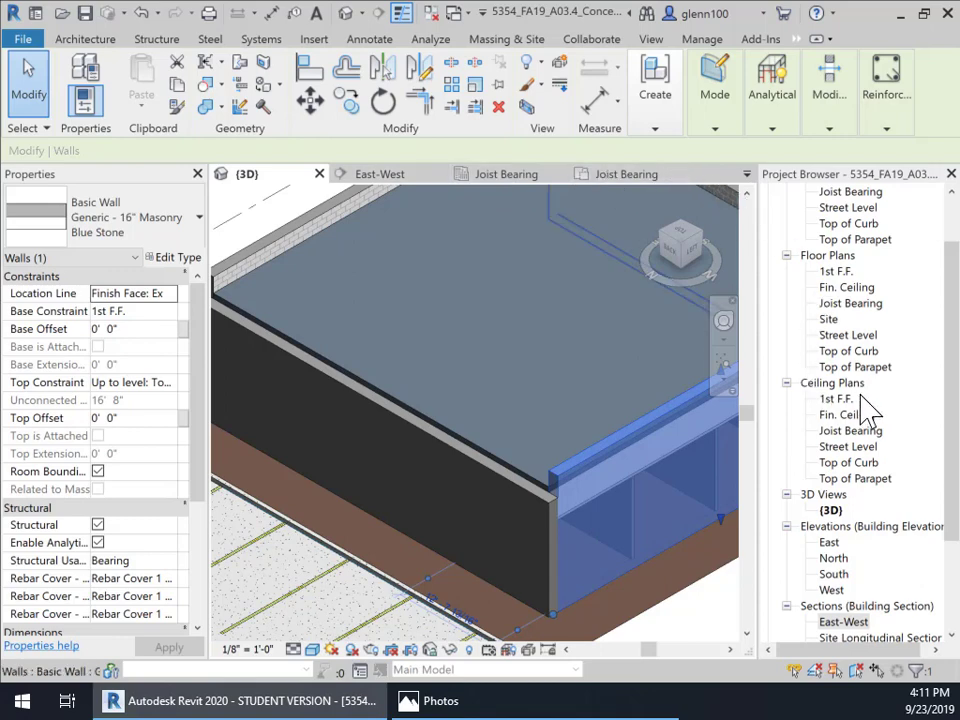
click(851, 305)
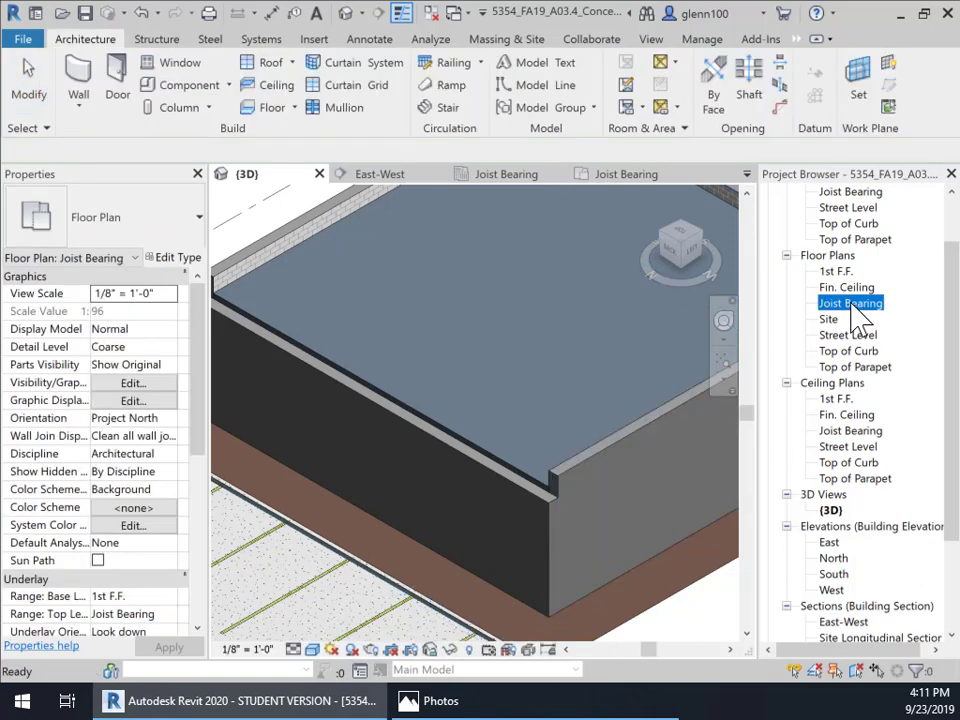
click(890, 334)
double_click(850, 306)
scroll(435, 497, up, 1)
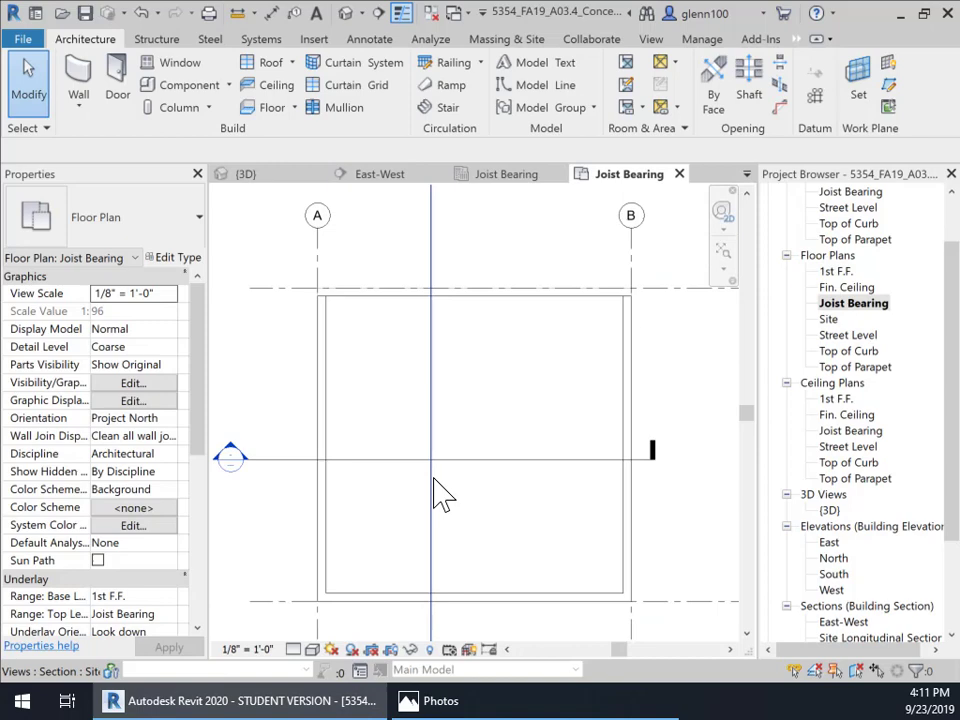
Extend the end of the side wall along grid A to the intersection with grid 1.
click(318, 350)
scroll(354, 317, up, 3)
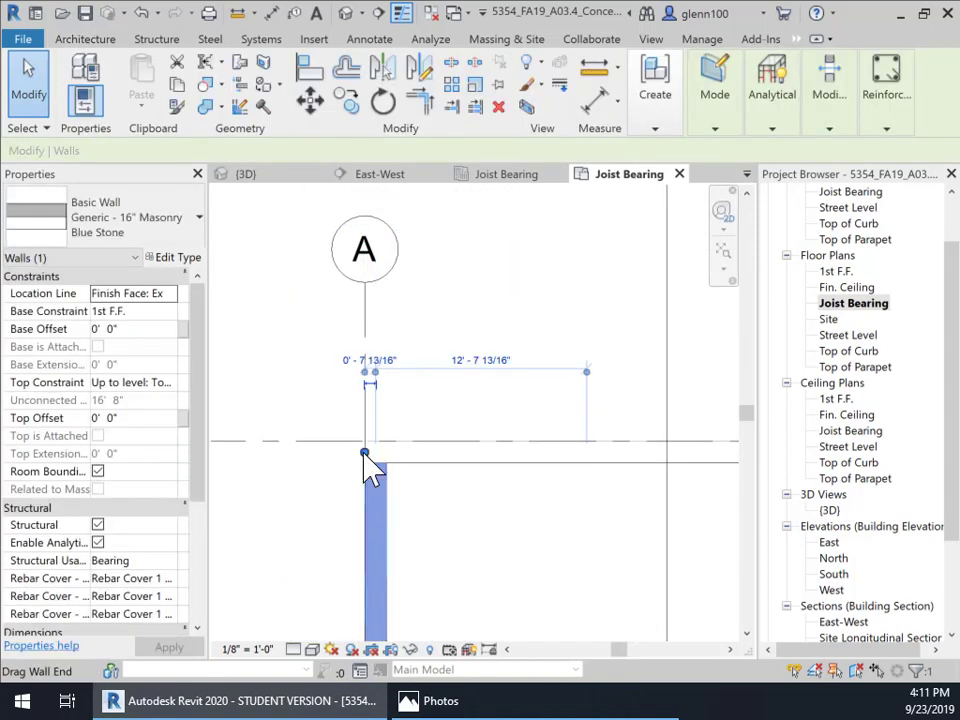
drag(365, 458, 364, 405)
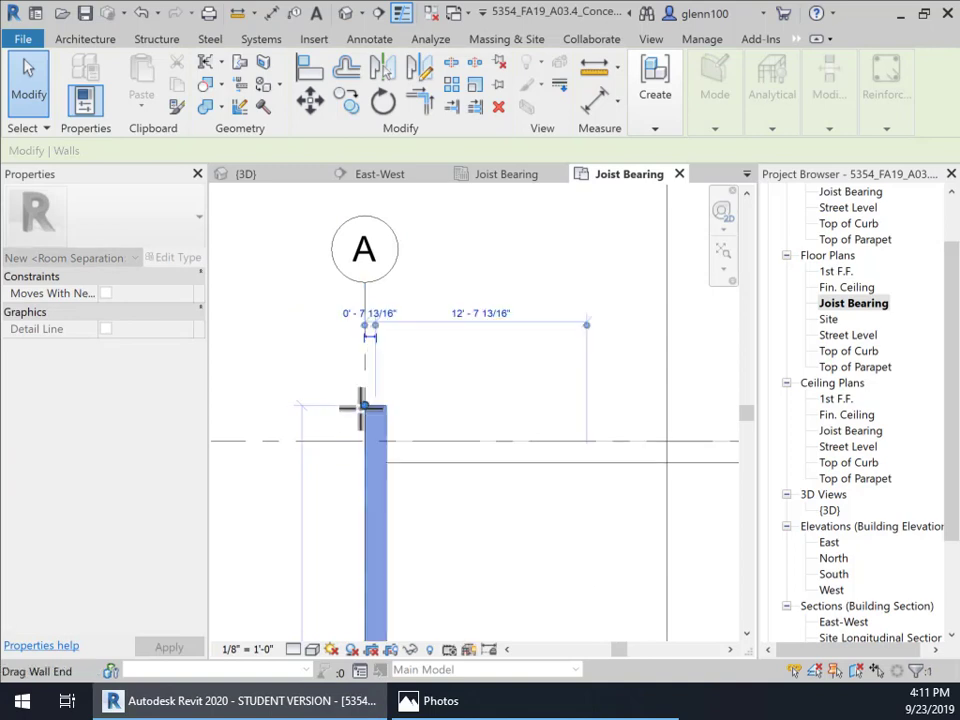
key(r)
key(s)
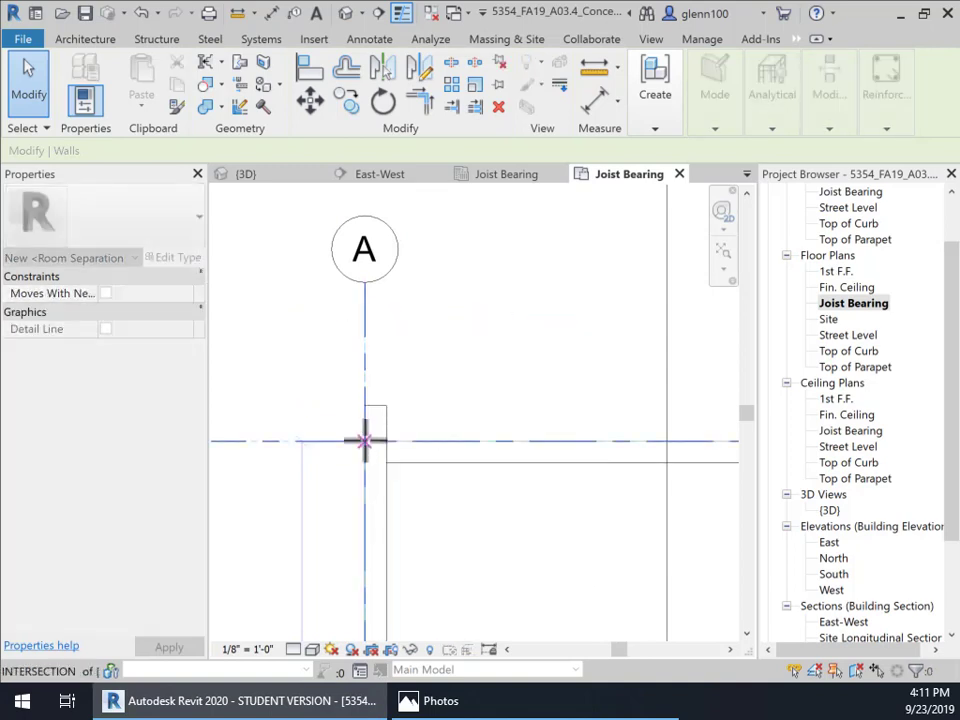
drag(364, 441, 365, 441)
Extend the end of the side wall along grid B to its intersection with grid 1.
scroll(569, 530, down, 1)
middle_drag(617, 560, 383, 431)
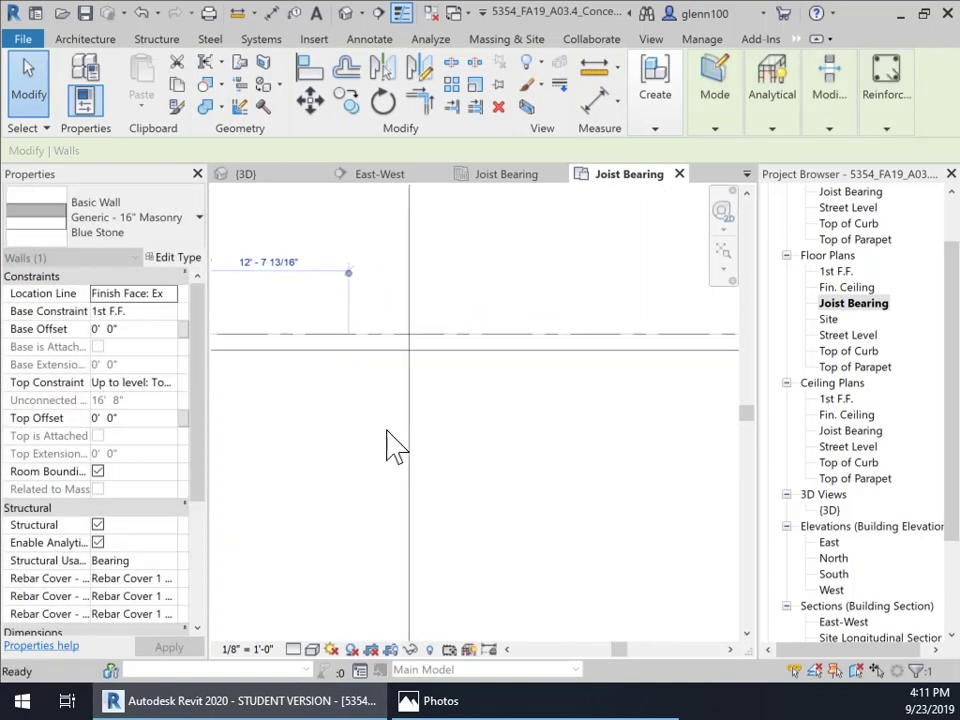
scroll(386, 444, down, 1)
middle_drag(620, 450, 385, 517)
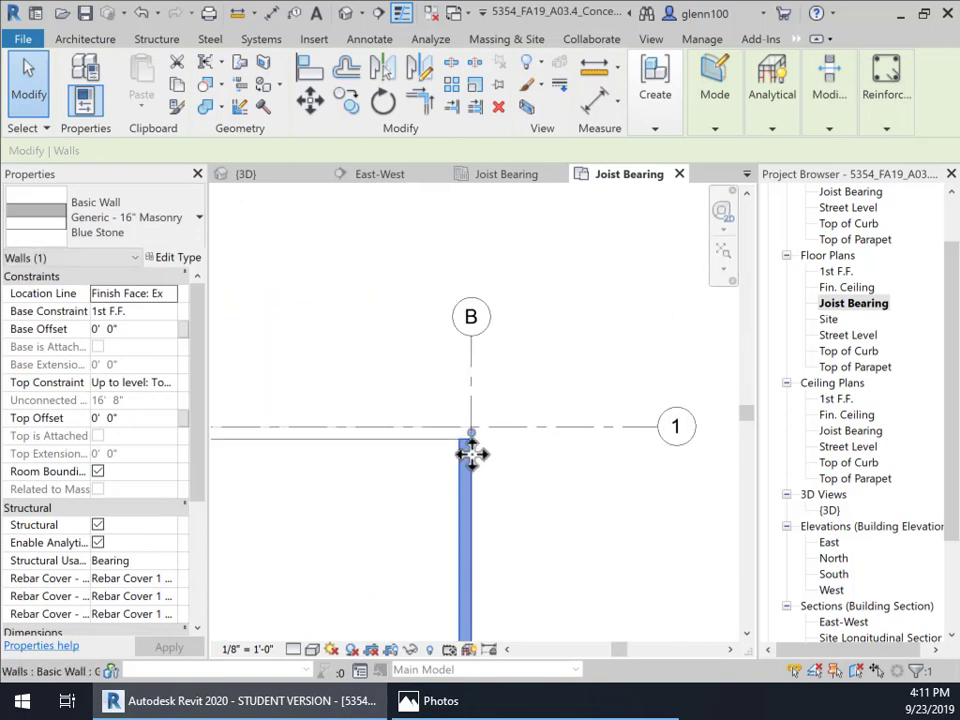
scroll(474, 452, up, 2)
mouse_move(466, 414)
mouse_down()
mouse_move(461, 360)
mouse_move(465, 402)
mouse_up()
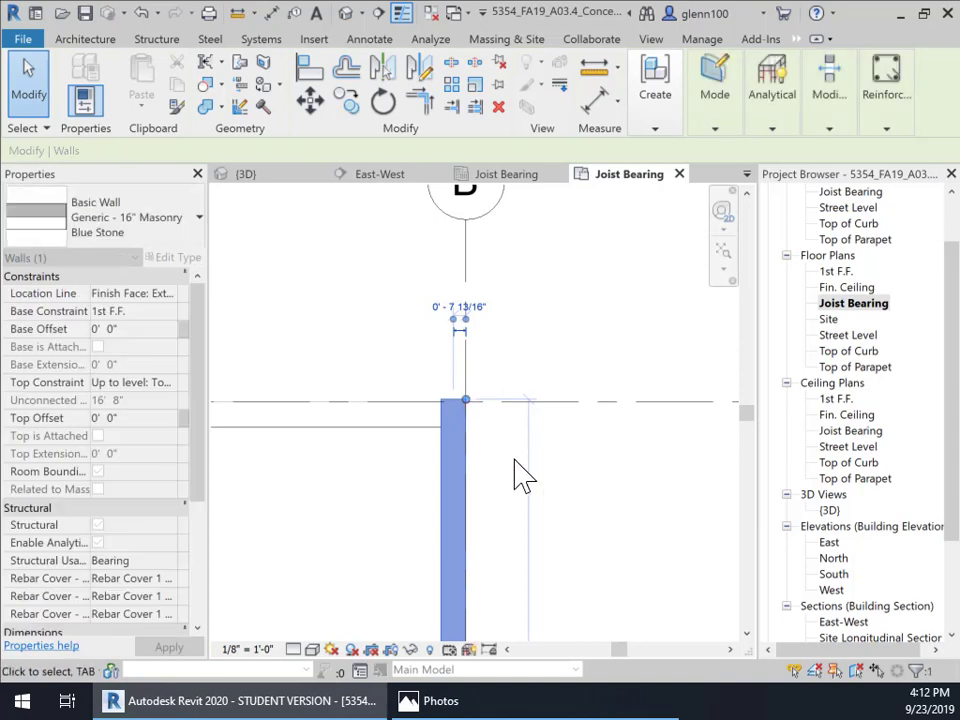
click(516, 473)
click(465, 421)
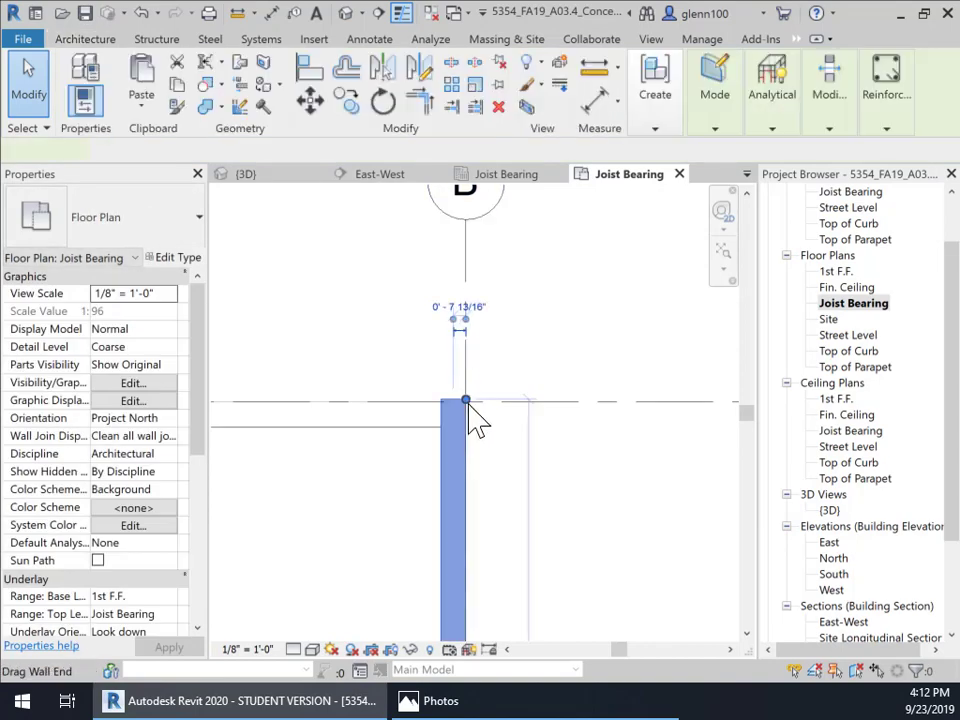
mouse_move(467, 400)
mouse_down()
mouse_move(467, 420)
mouse_move(466, 402)
mouse_up()
click(508, 457)
Examine the extended side walls at both rear corners of the building in the 3D view.
scroll(483, 460, down, 2)
middle_drag(530, 460, 723, 352)
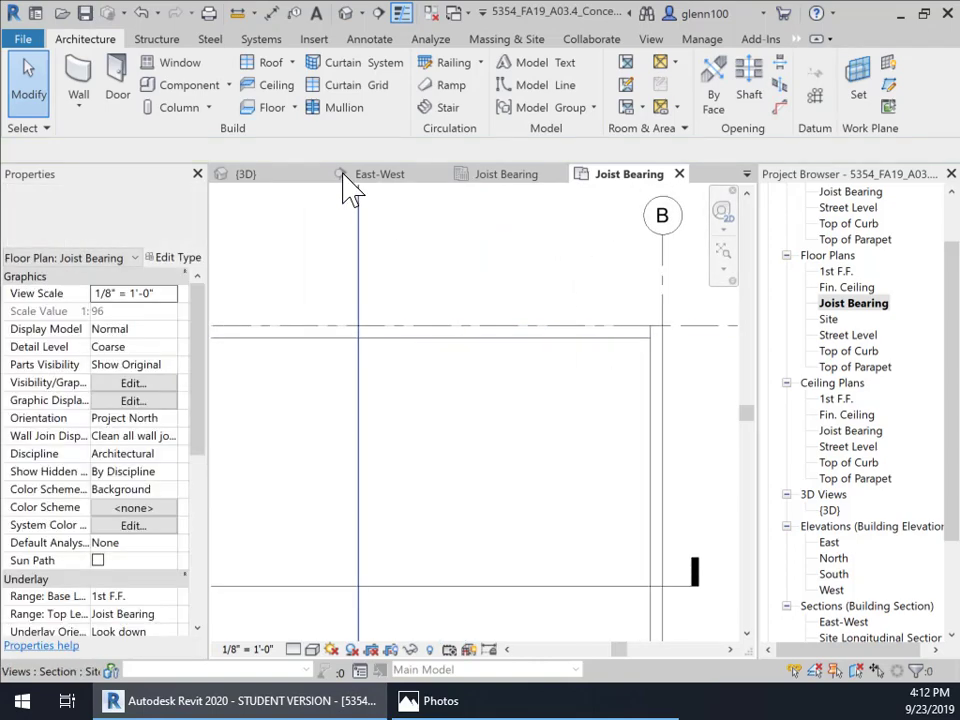
click(272, 179)
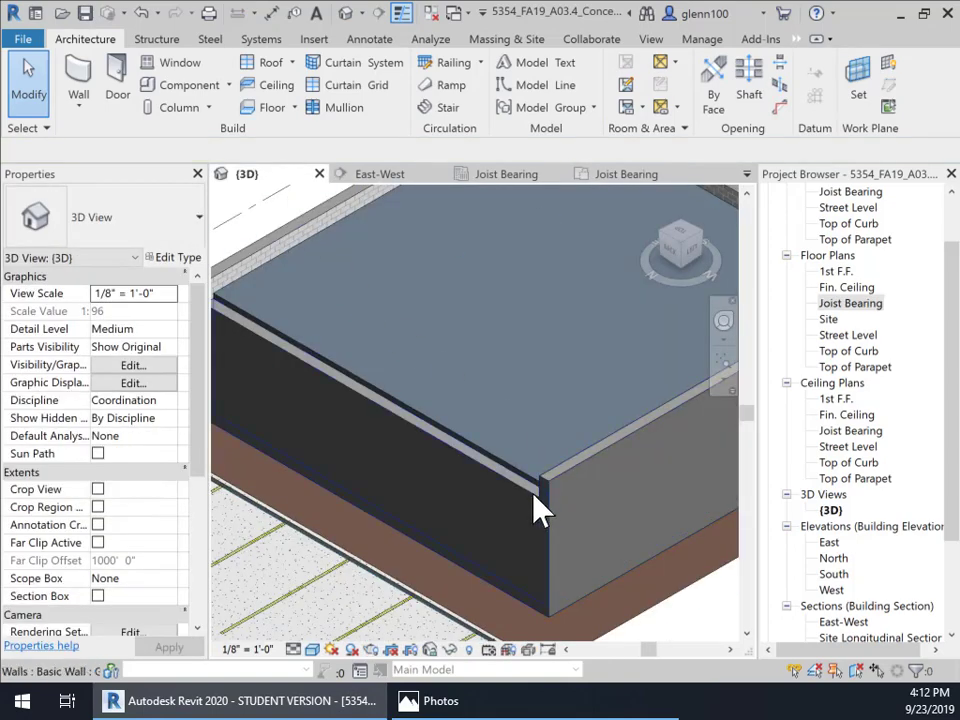
middle_drag(466, 392, 523, 364)
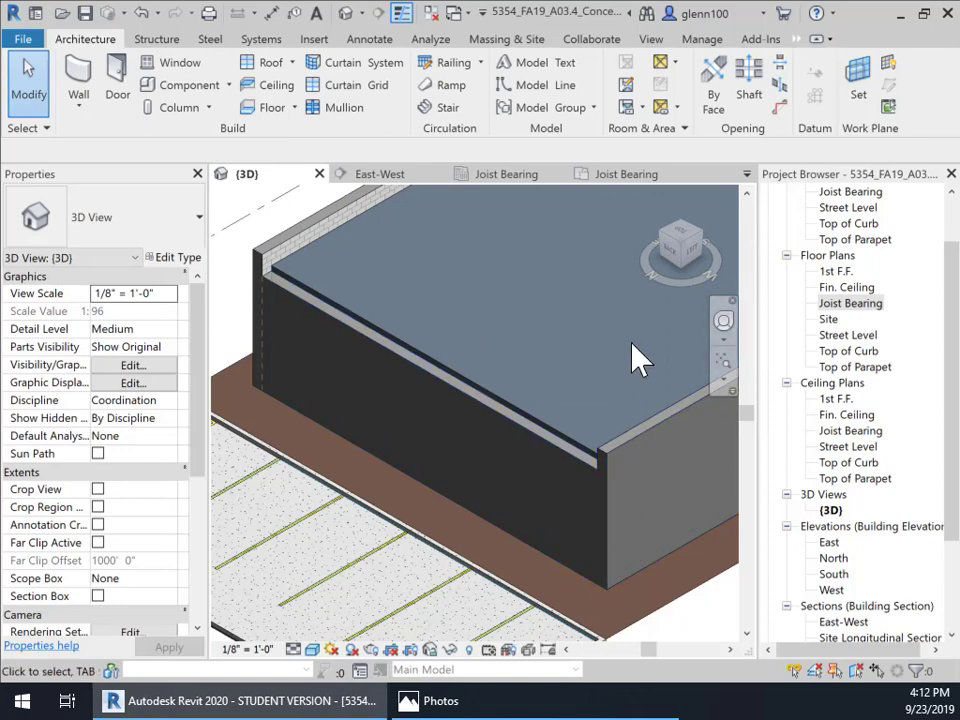
middle_drag(624, 360, 422, 410)
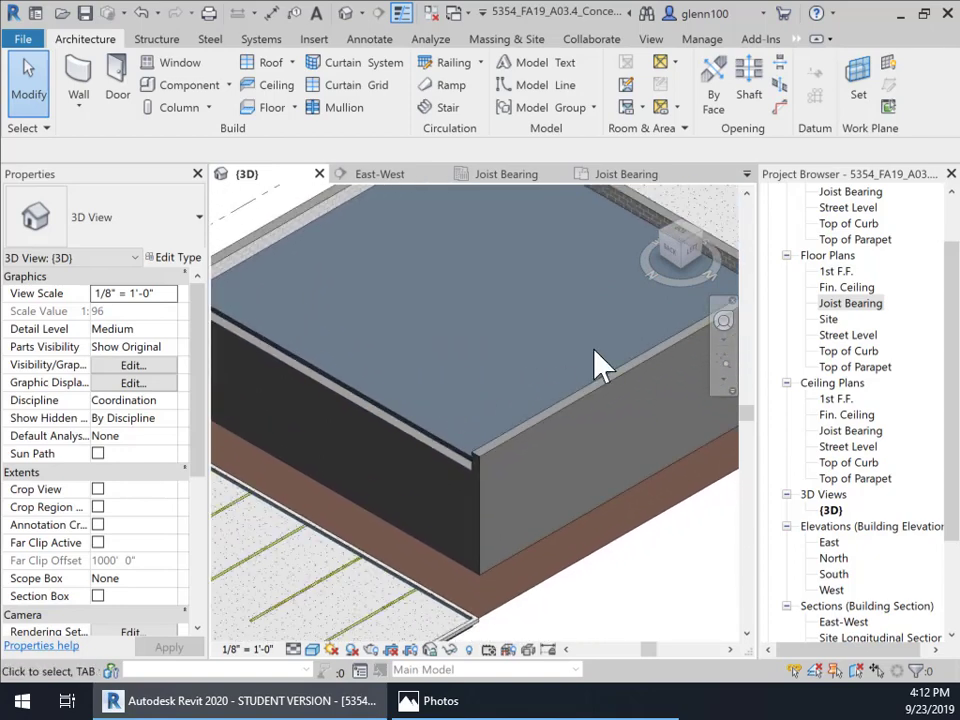
Rename the Joist Bearing floor plan to Top of Wall, including its corresponding level and views.
click(852, 305)
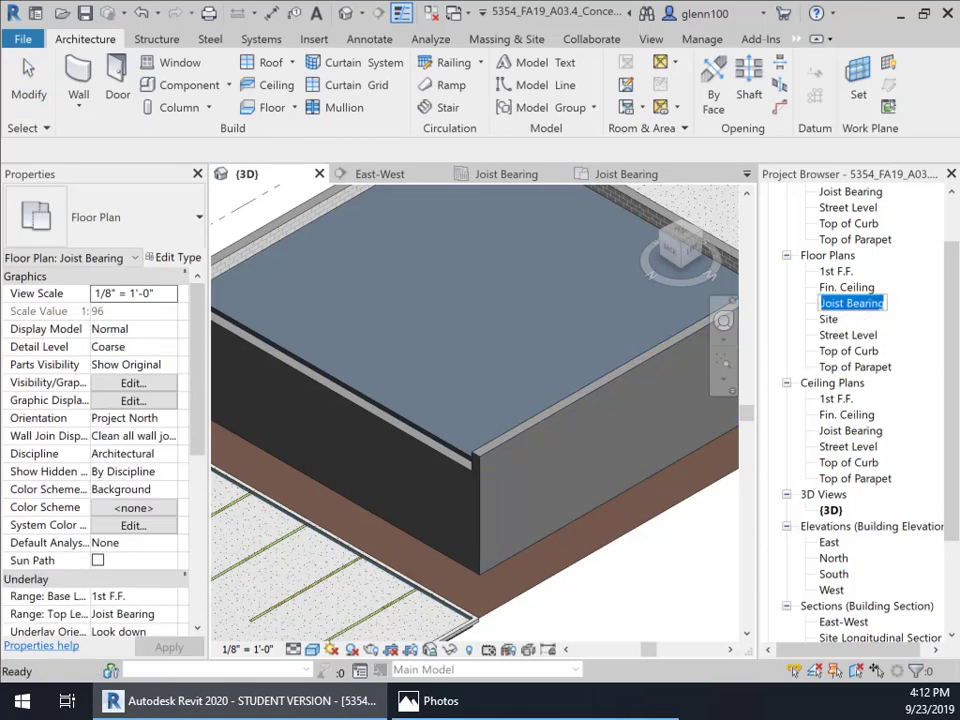
text(top)
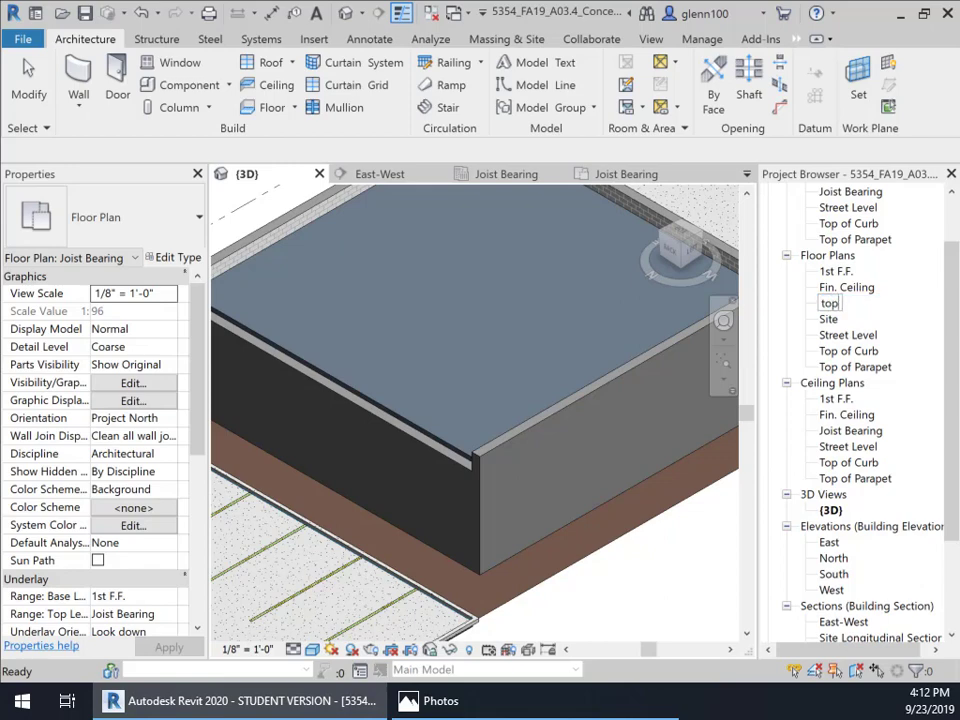
key(Return)
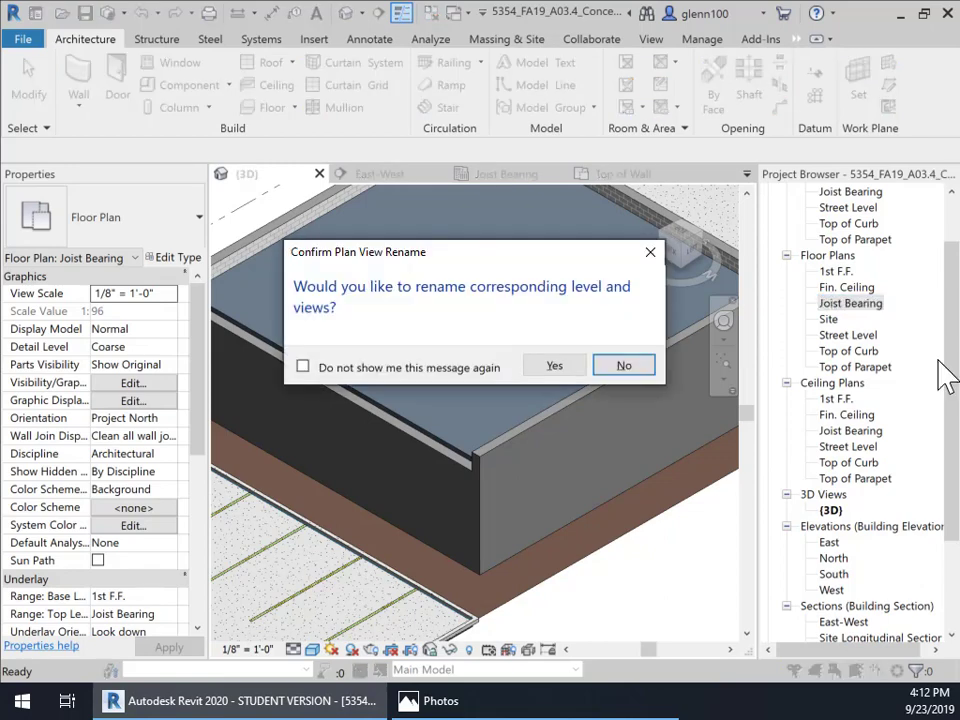
click(556, 367)
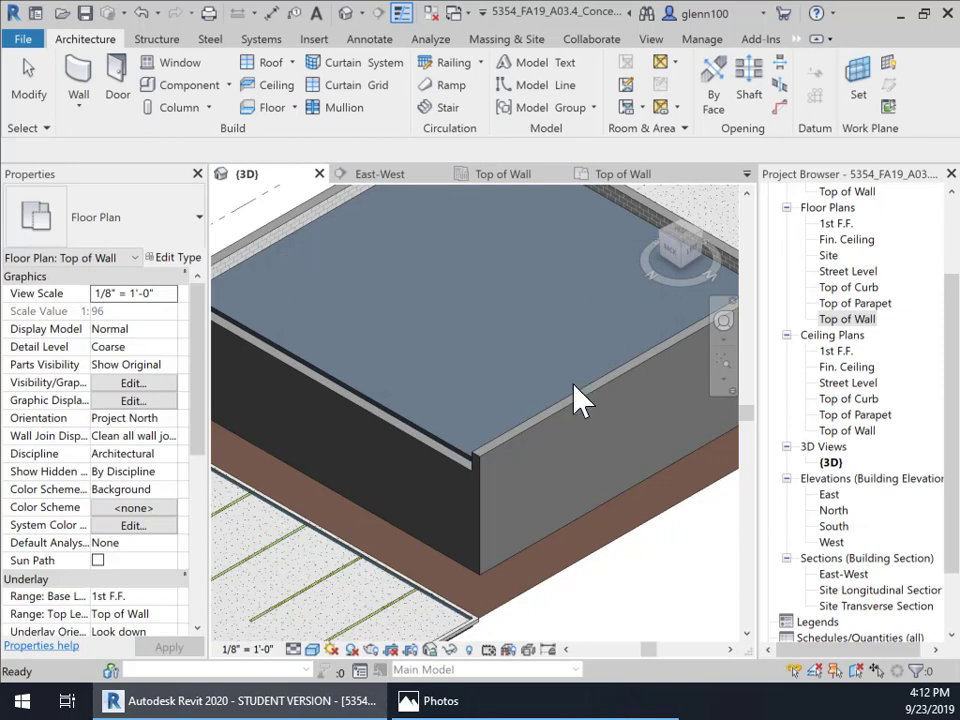
Edit the roof footprint in the Top of Wall floor plan, unlocking its rear boundary line and moving it outward onto grid 1.
click(503, 463)
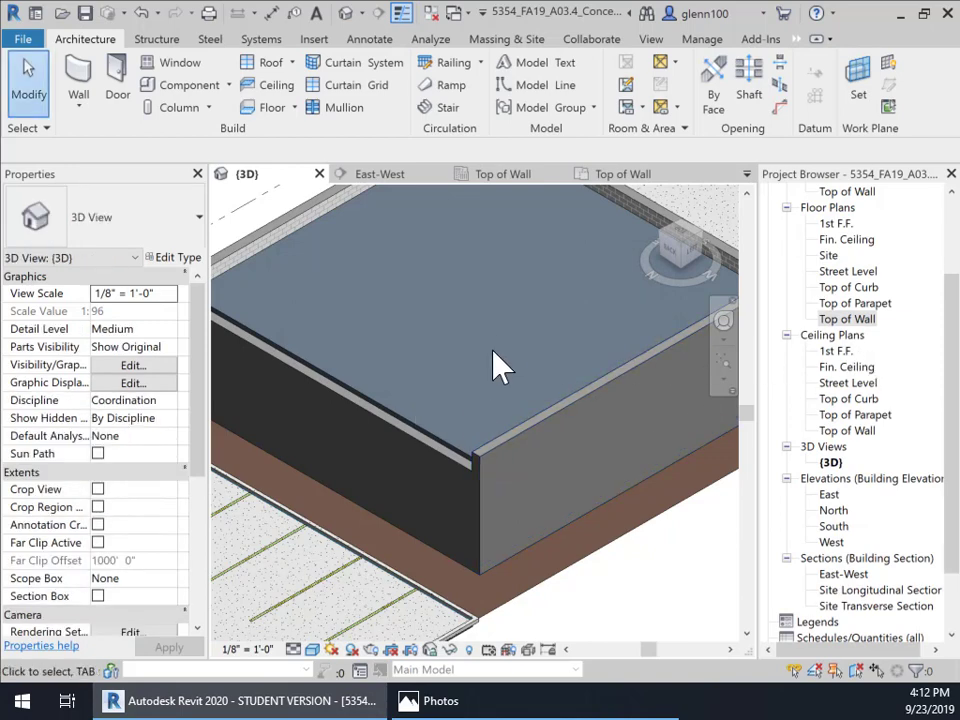
click(338, 390)
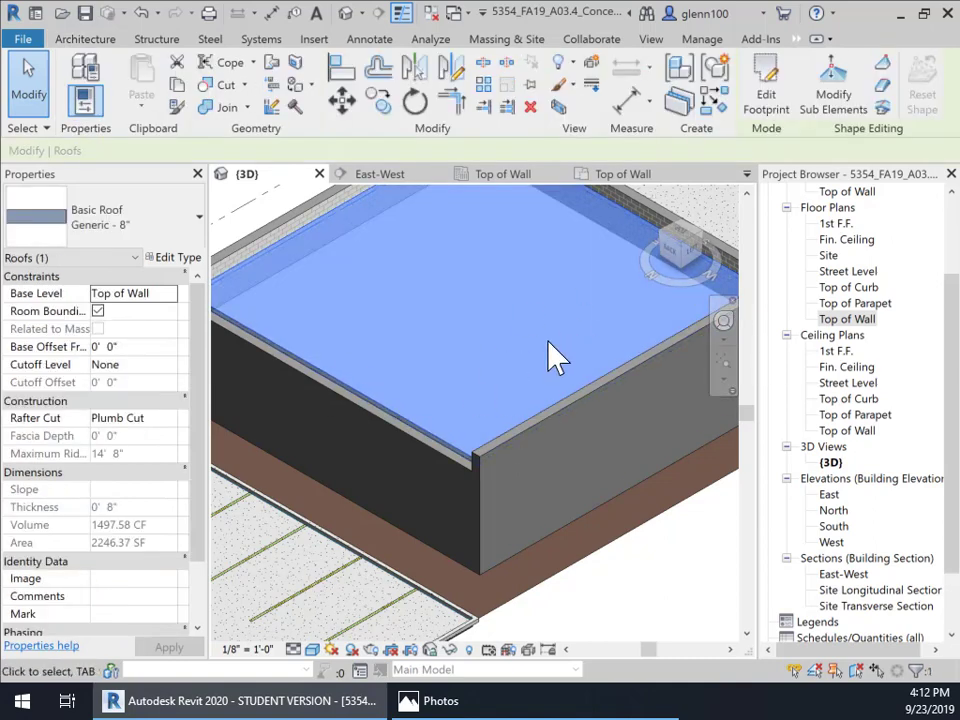
double_click(857, 324)
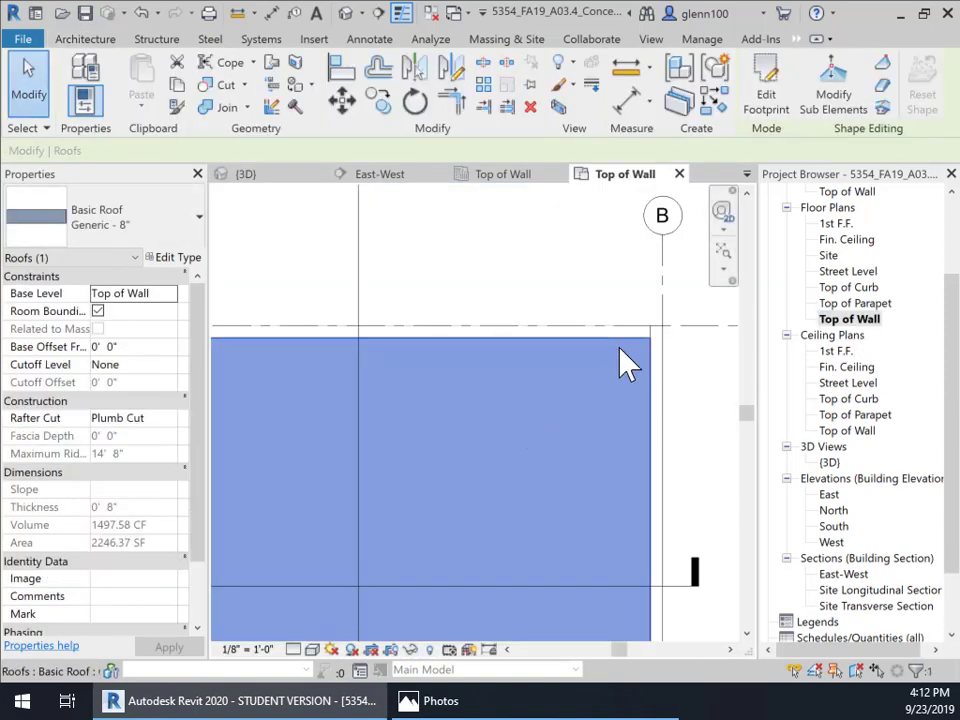
click(758, 113)
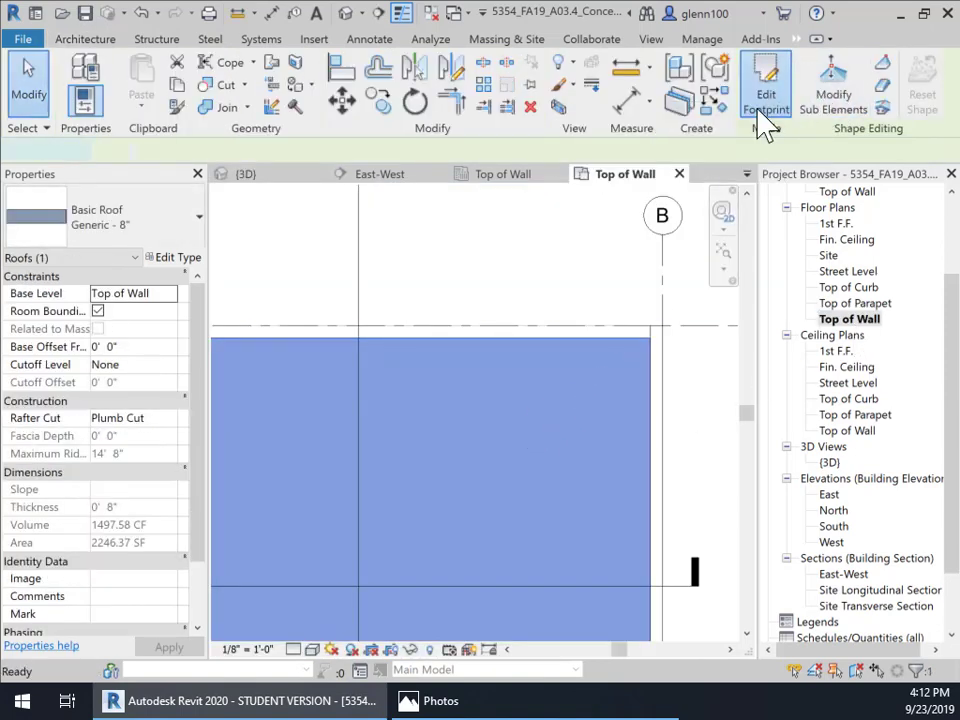
click(482, 339)
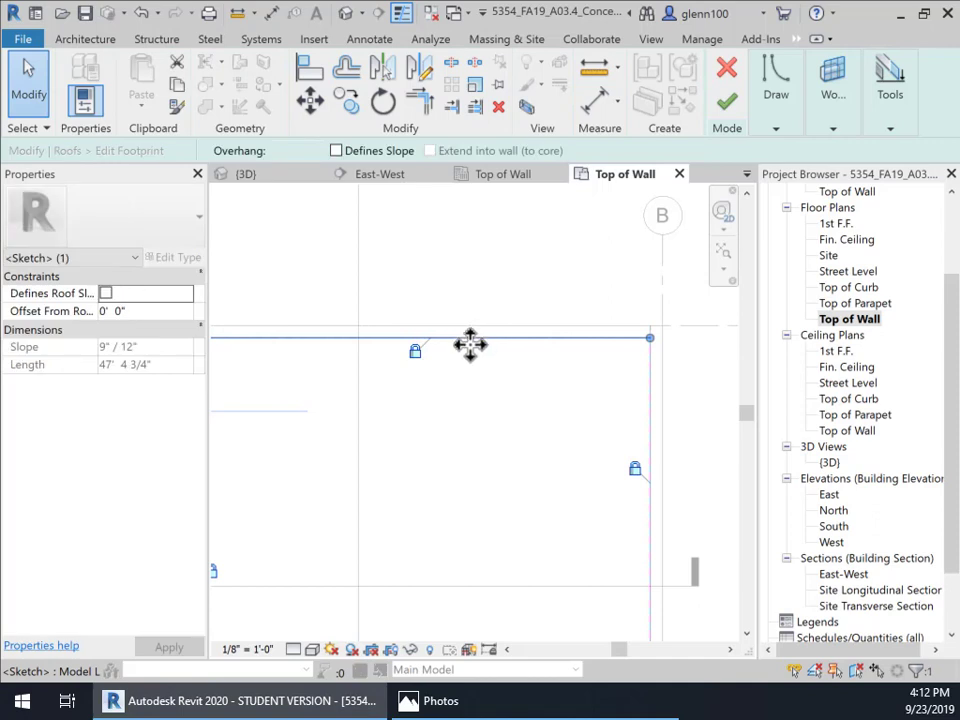
click(416, 351)
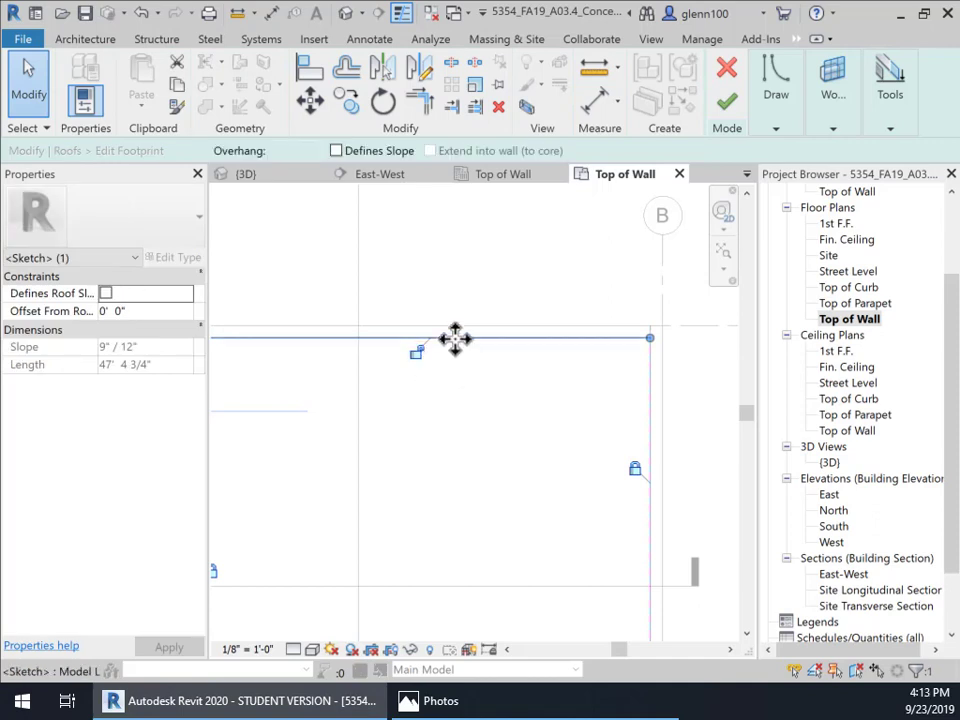
mouse_move(455, 339)
mouse_down()
mouse_move(456, 306)
mouse_move(460, 325)
mouse_up()
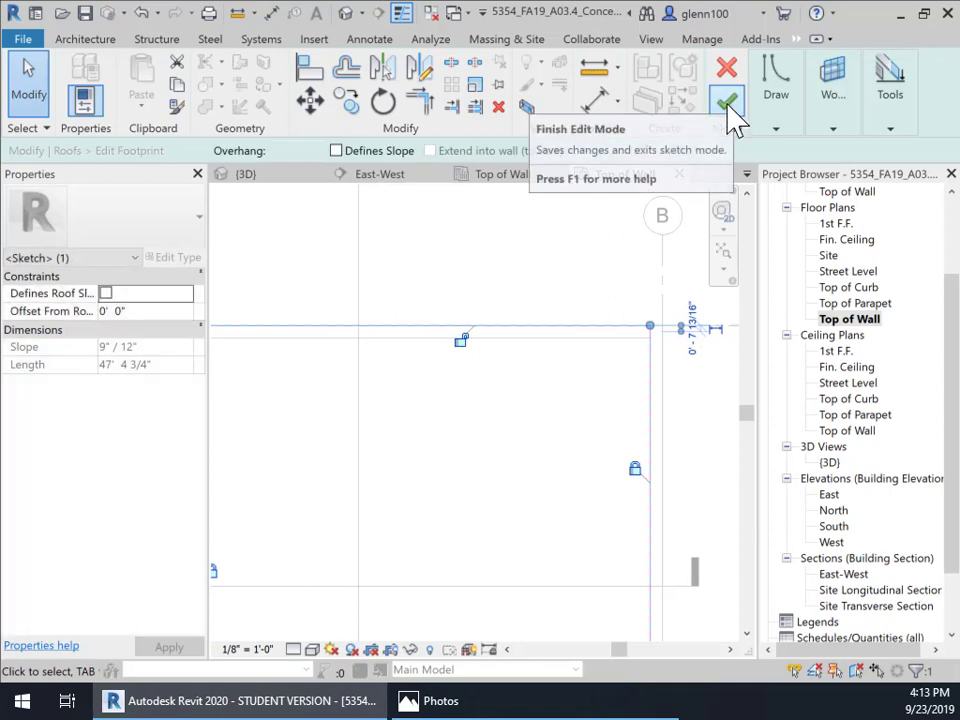
click(727, 105)
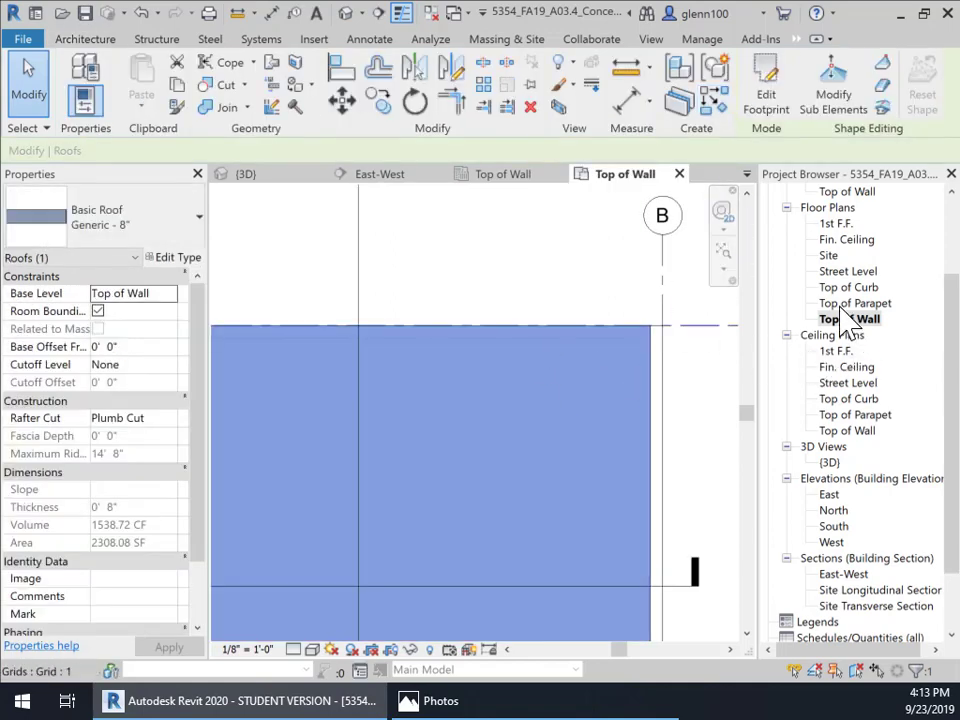
click(285, 176)
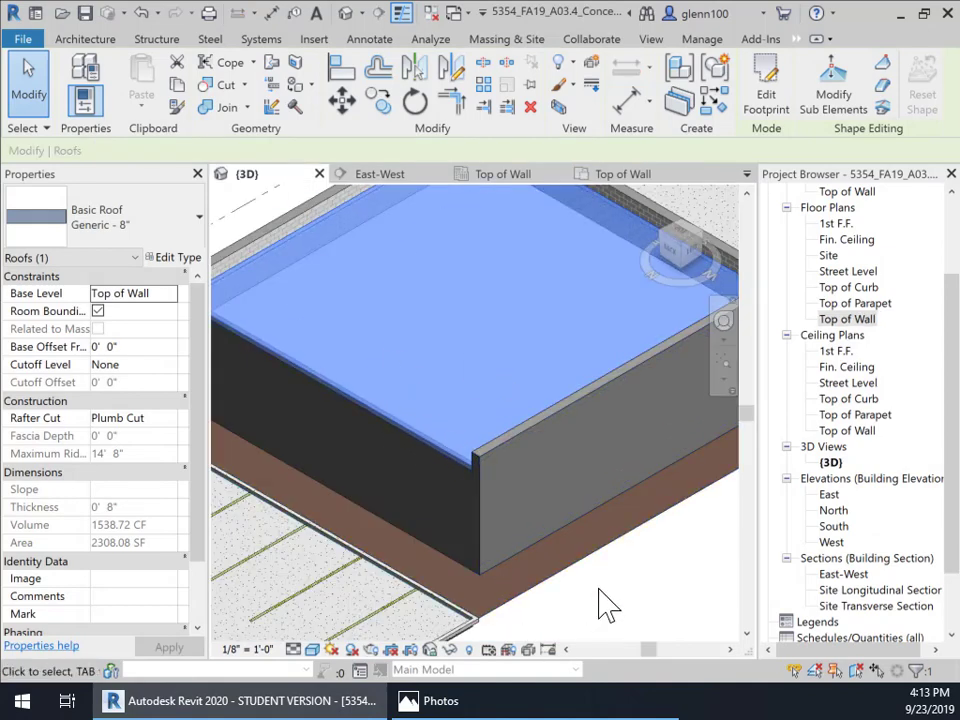
shift+middle_drag(521, 567, 540, 580)
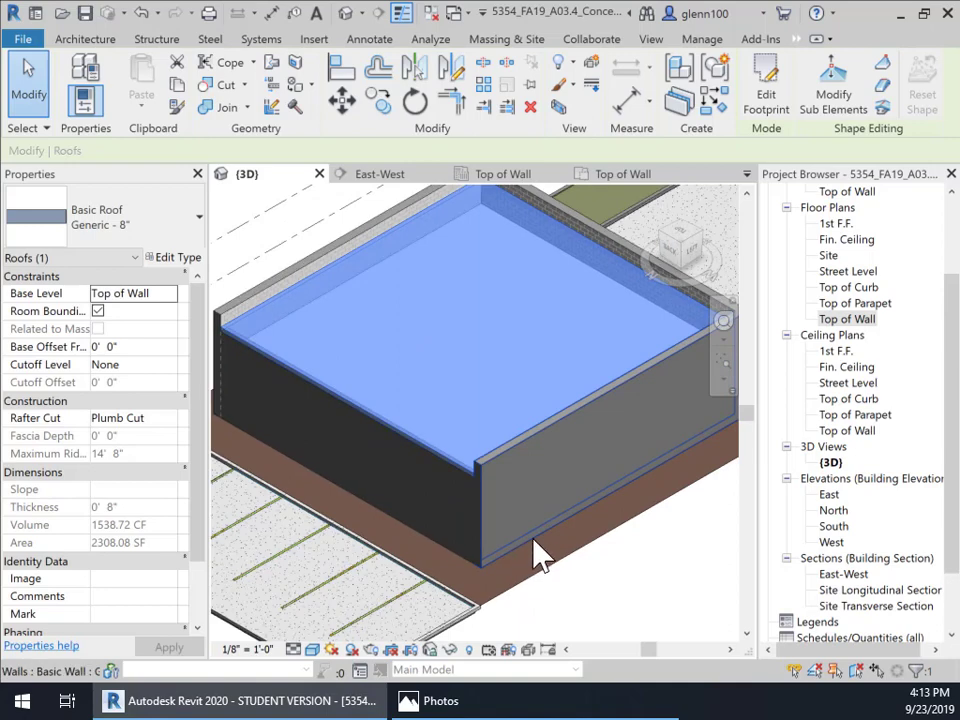